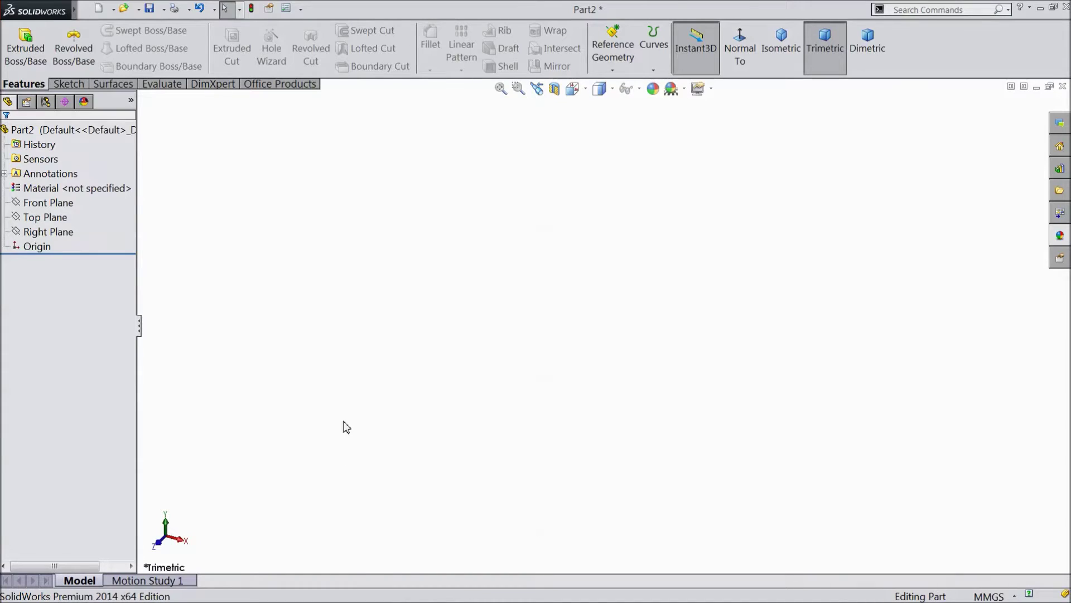
Start a sketch on the Top Plane and draw a circle centred on the origin.
left_click(53, 217)
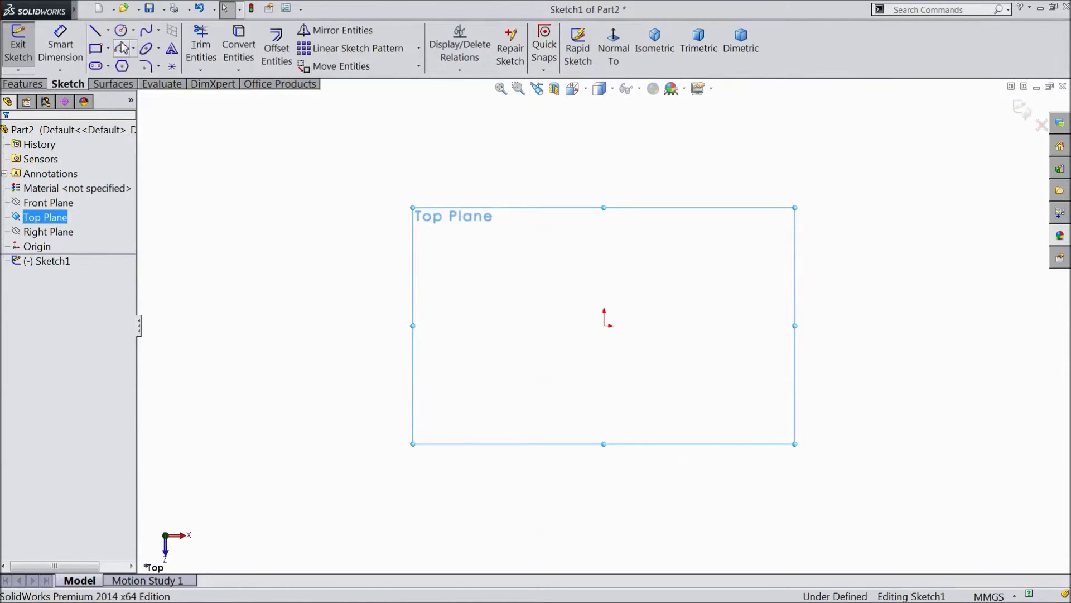
left_click(122, 31)
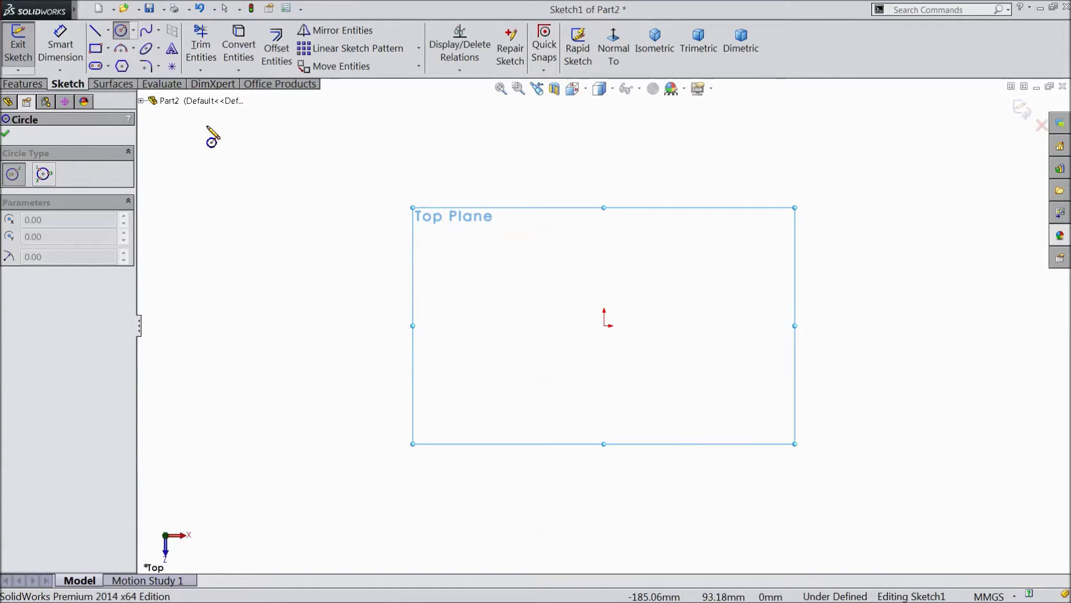
left_click(604, 325)
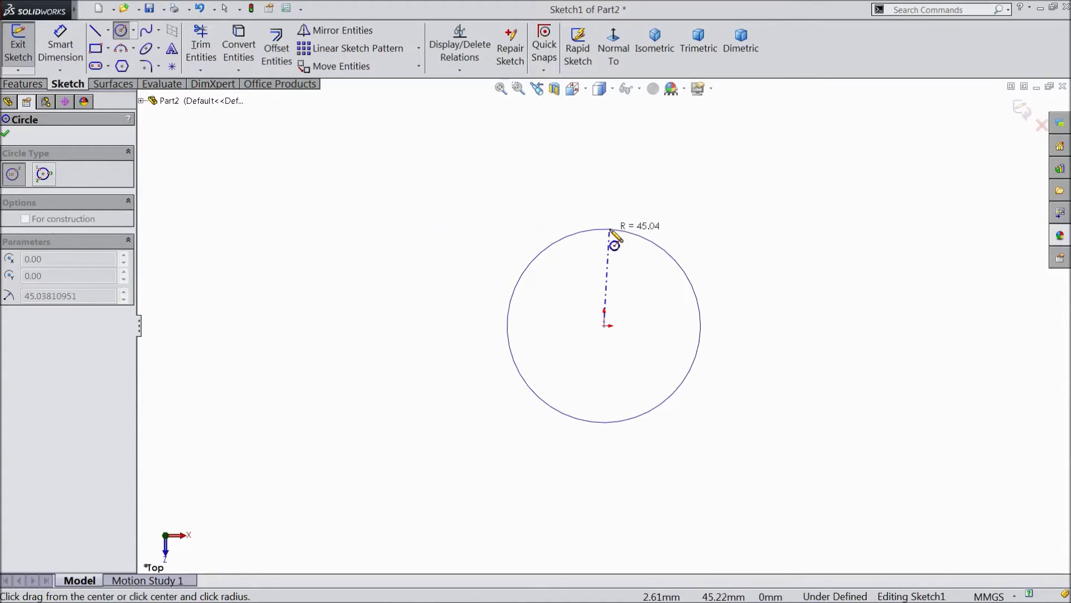
left_click(614, 229)
Dimension the circle's diameter to 80 mm.
left_click(61, 45)
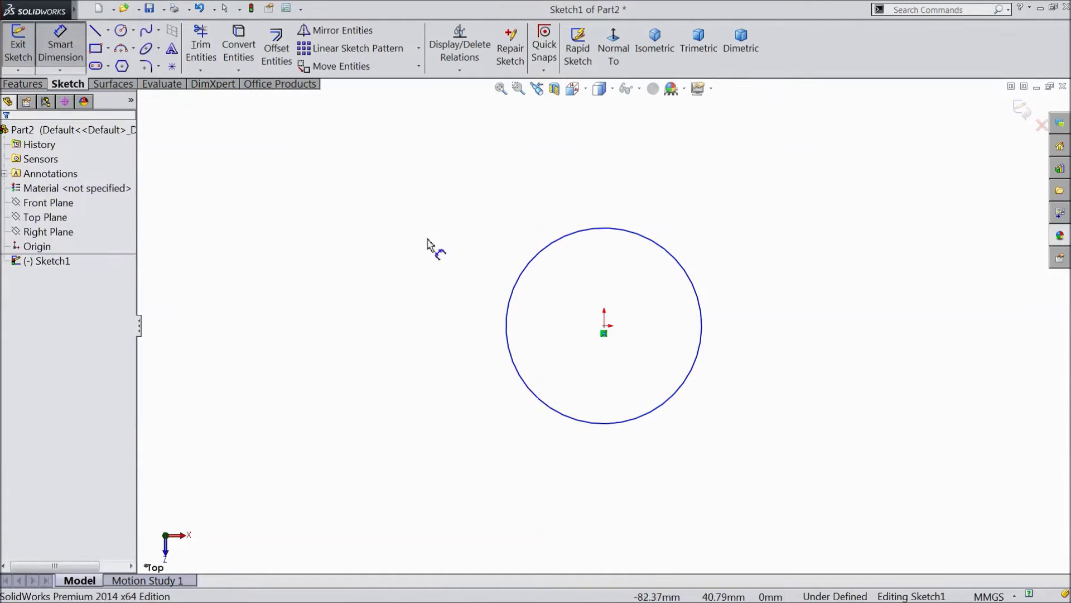
left_click(508, 316)
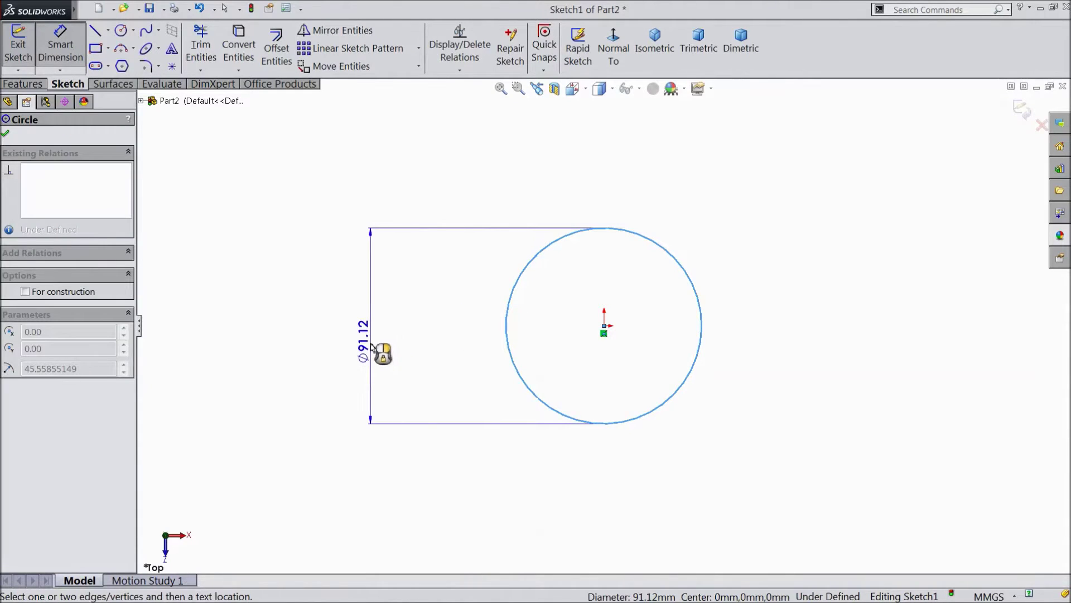
left_click(372, 345)
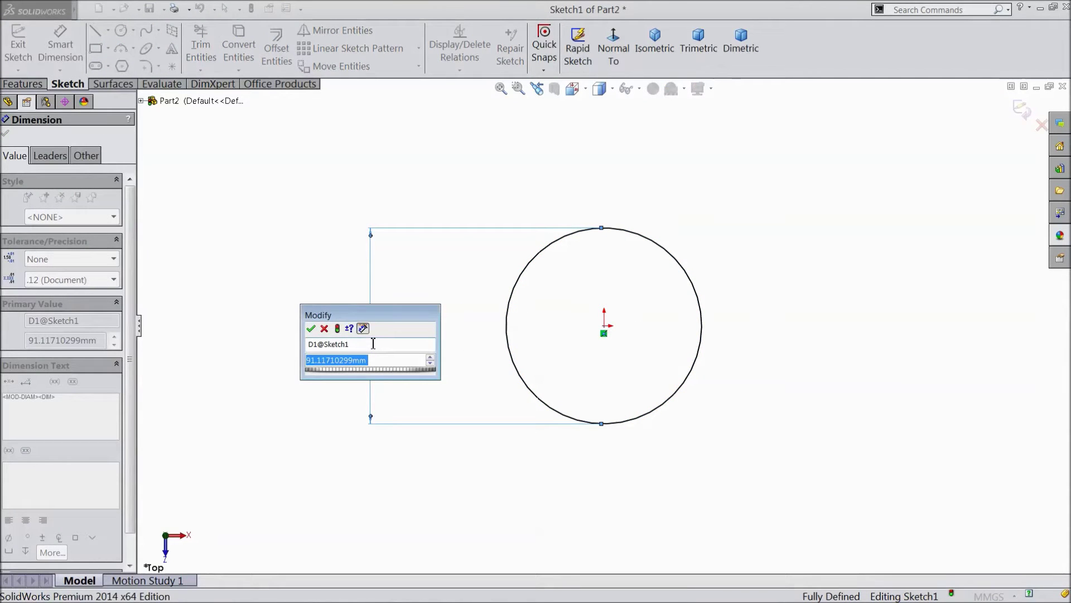
type("80")
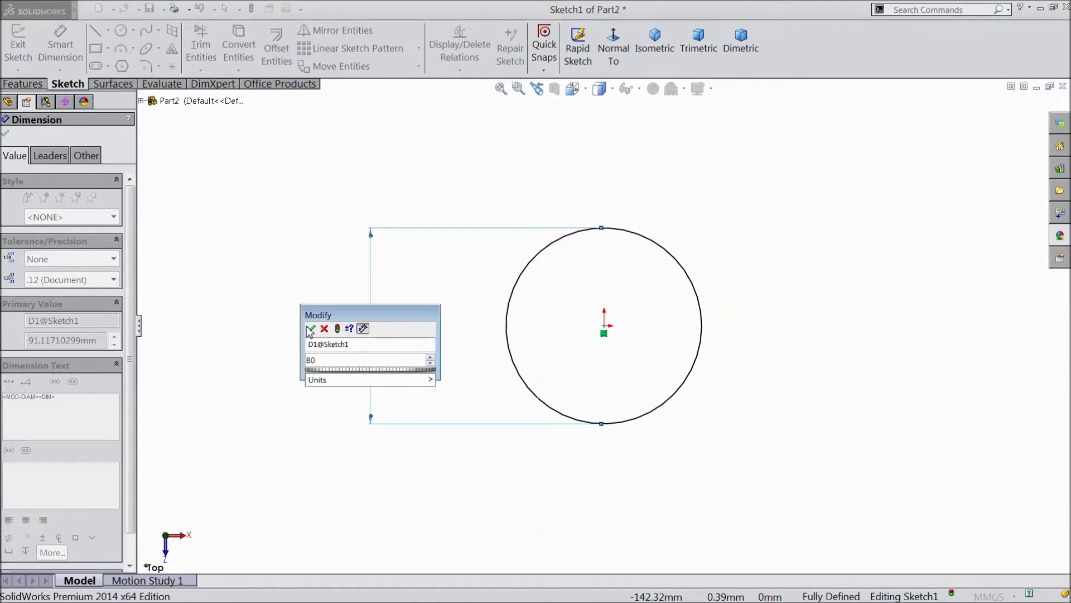
left_click(311, 329)
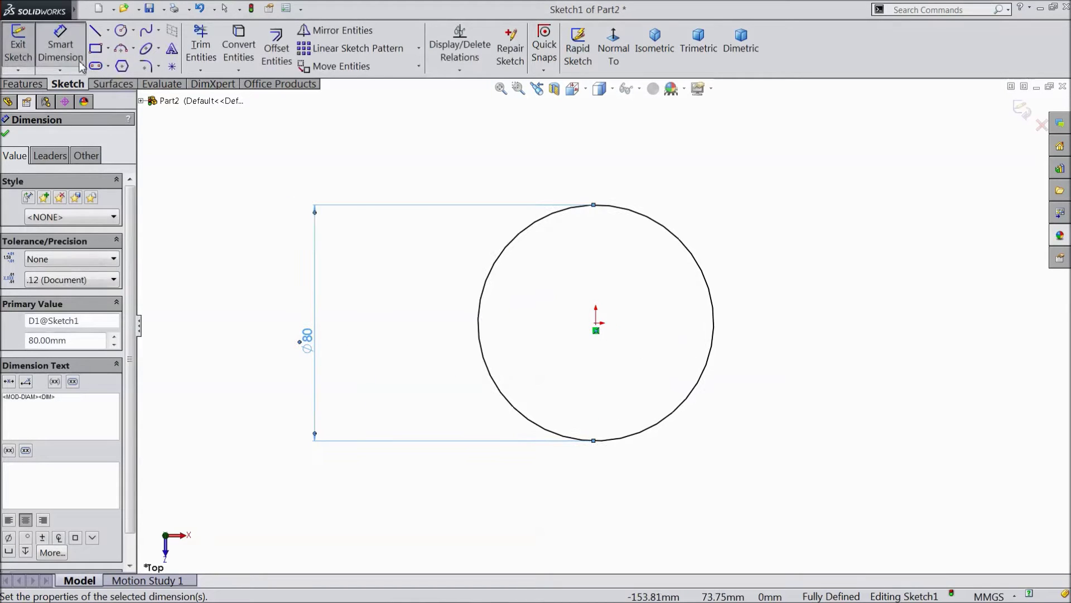
Extrude the 80 mm circle 60 mm (Blind) into a solid cylinder.
left_click(23, 84)
left_click(25, 47)
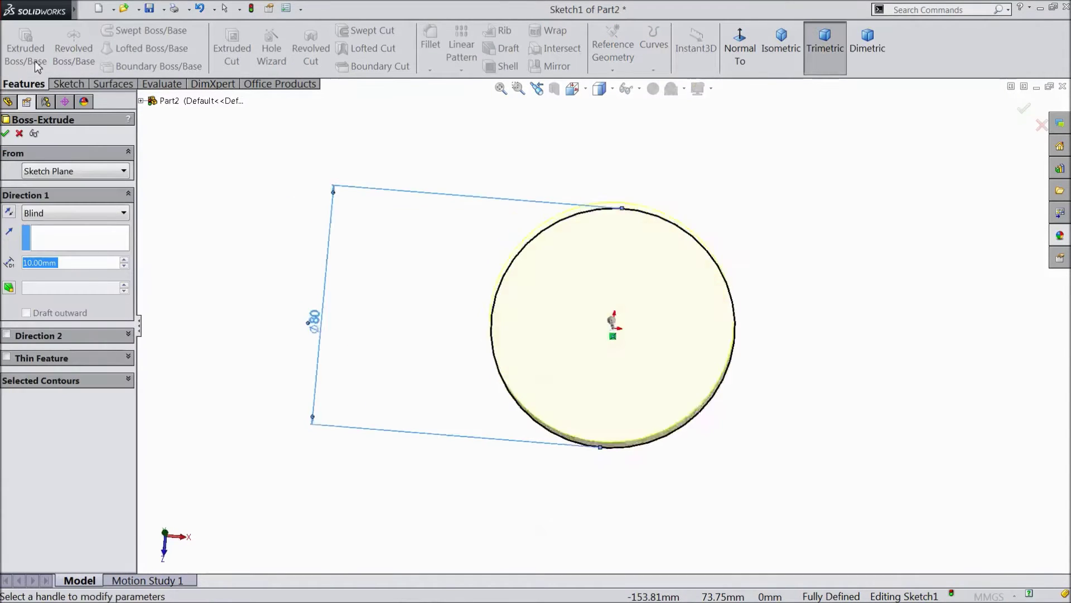
left_click(124, 259)
left_click(124, 259)
left_click(124, 260)
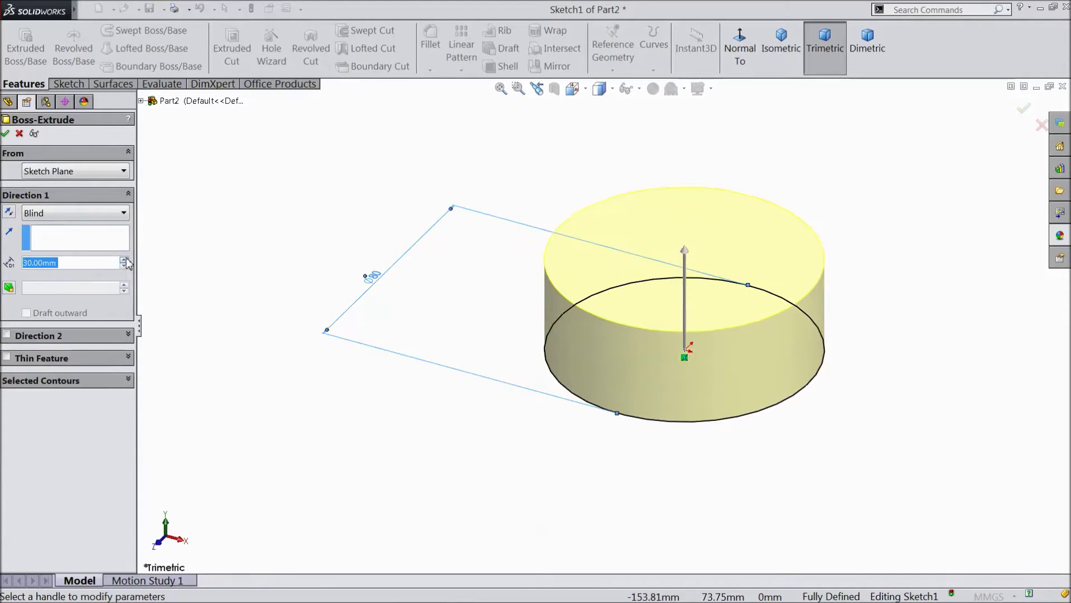
left_click(124, 259)
left_click(124, 260)
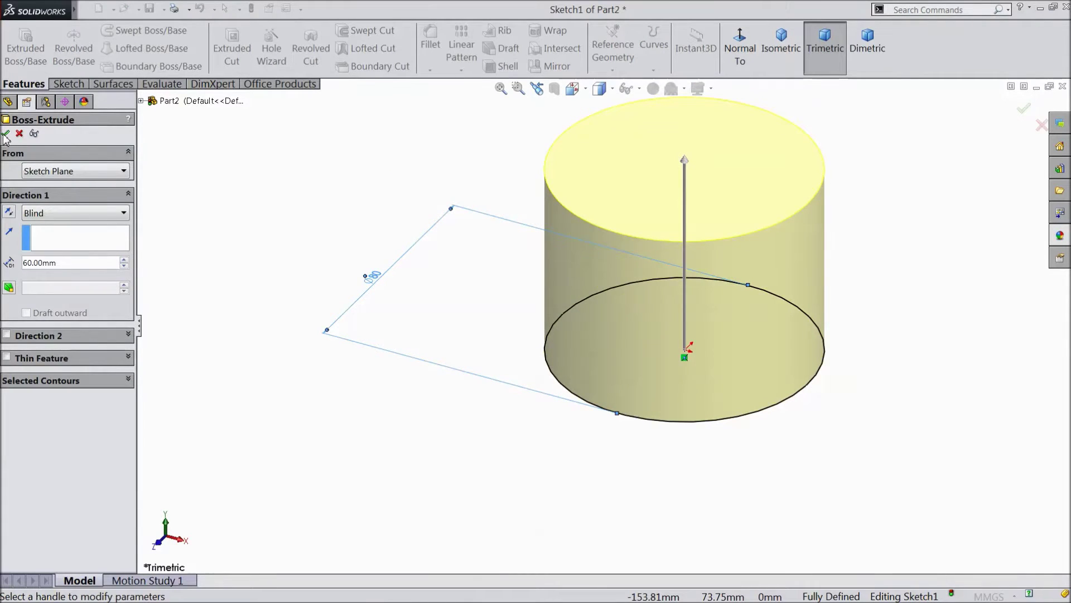
left_click(5, 134)
Fit and orbit the cylinder so its flat end faces right, then start a fillet.
key("f")
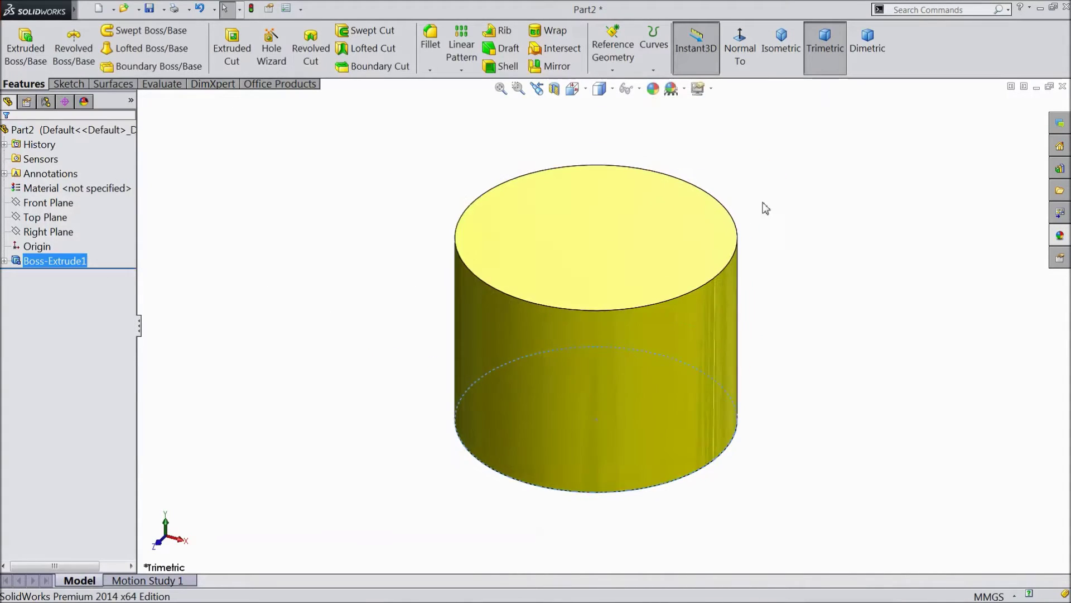
middle_click_drag(425, 177, 490, 327)
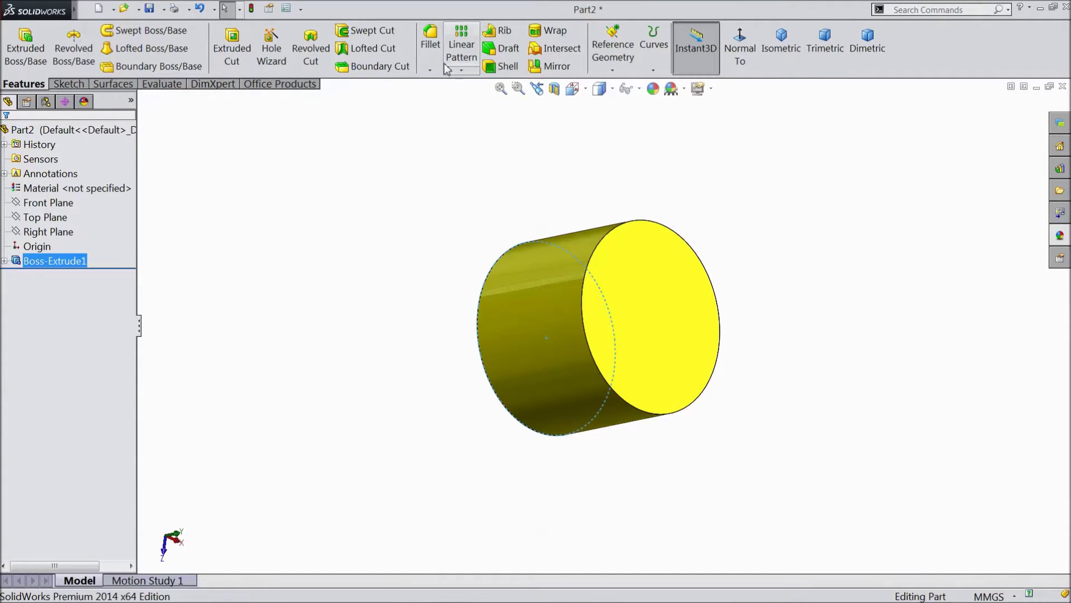
left_click(430, 43)
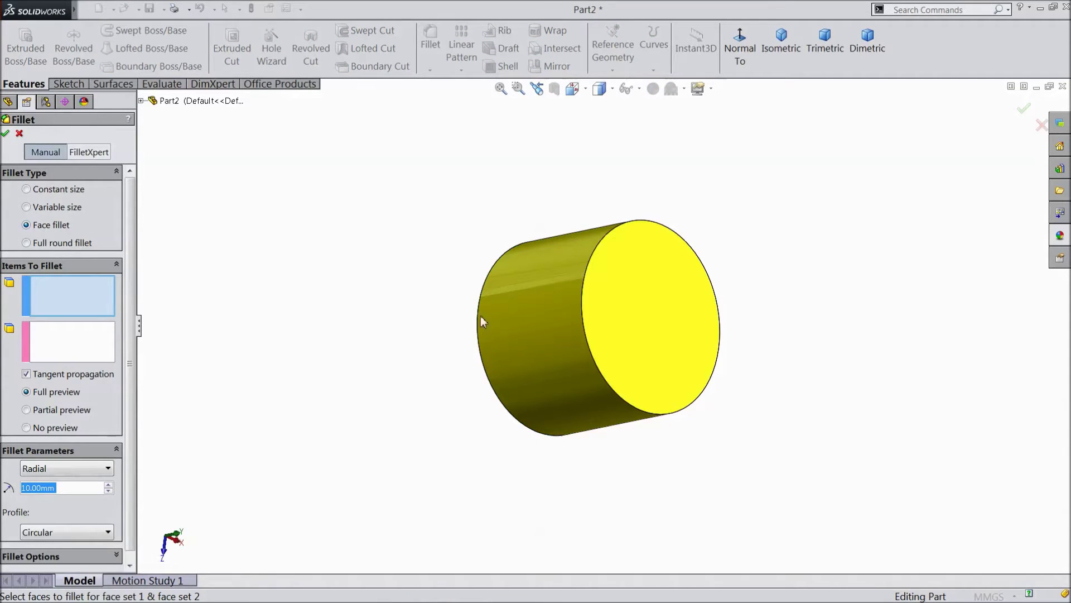
Face-fillet the cylinder's side face to its flat end face with a 39.9 mm radius.
left_click(554, 333)
left_click(84, 354)
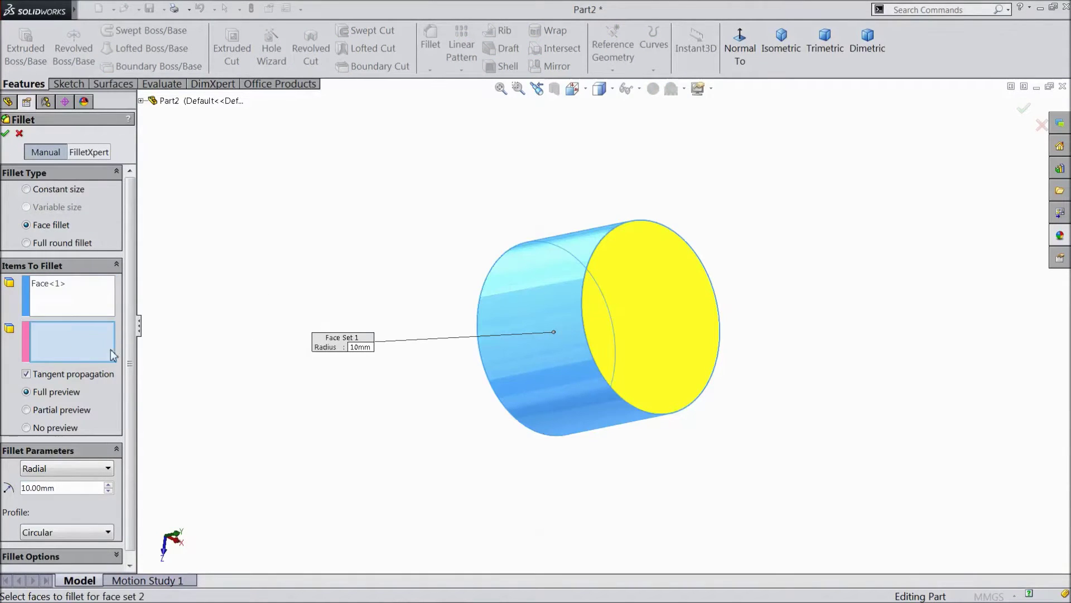
left_click(664, 328)
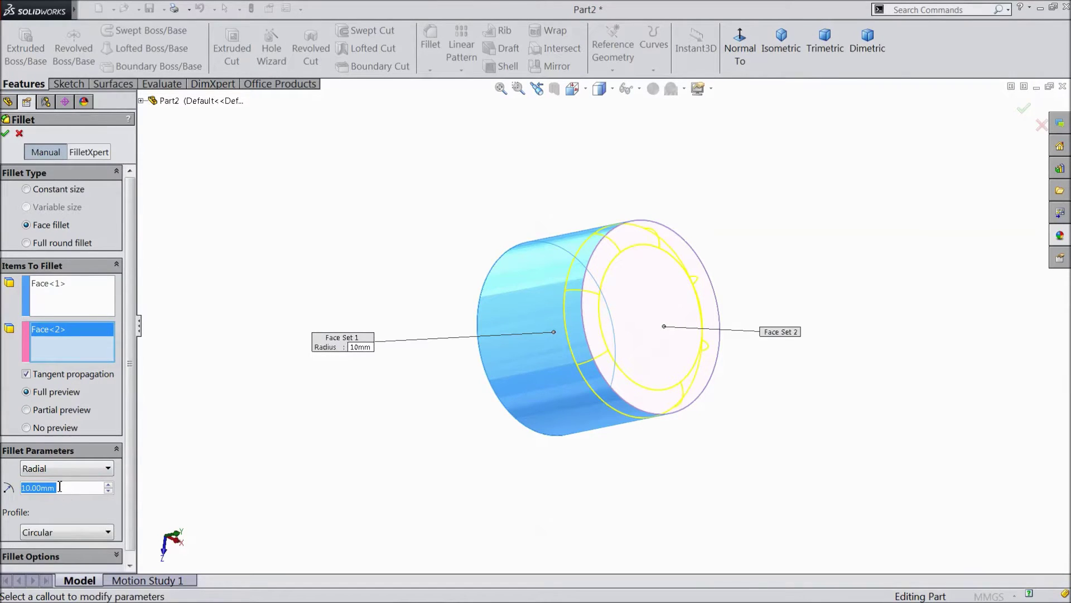
type("39.6")
mouse_move(59, 502)
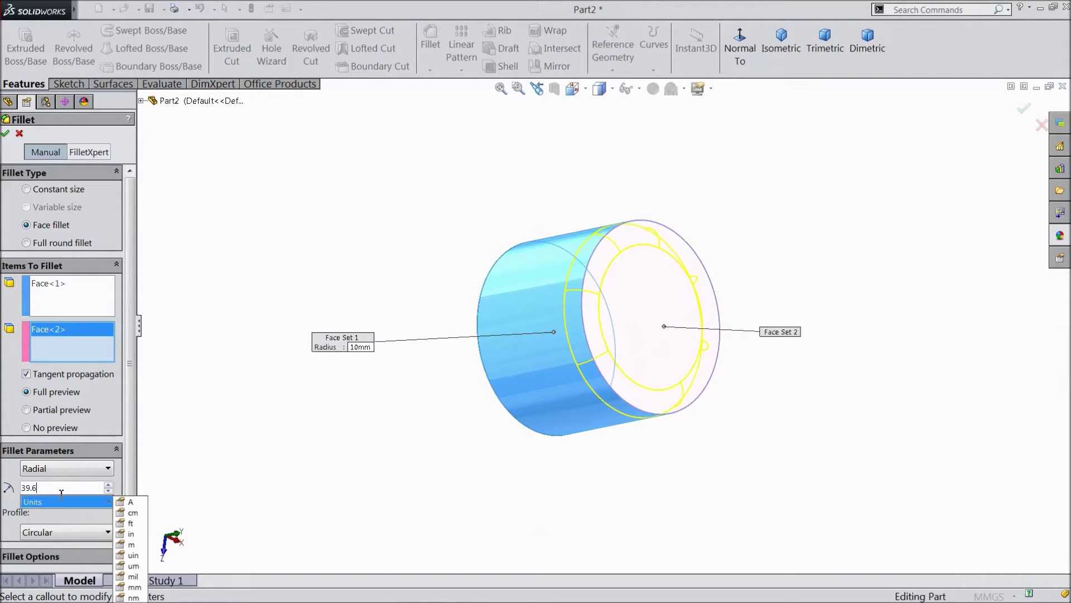
key("BackSpace")
type("9")
key("Return")
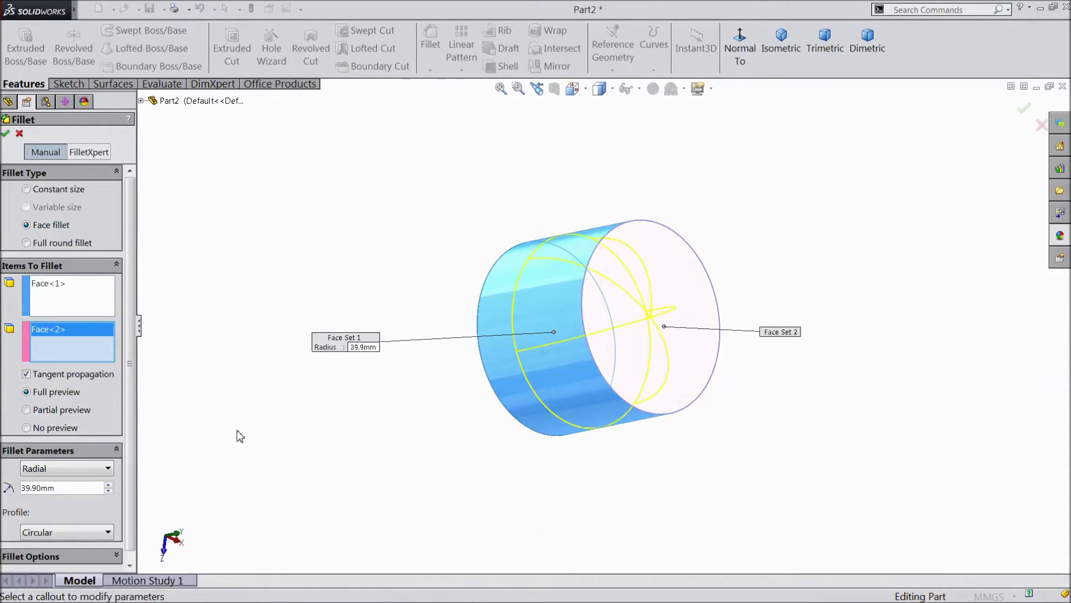
left_click(6, 134)
middle_click_drag(439, 418, 516, 431)
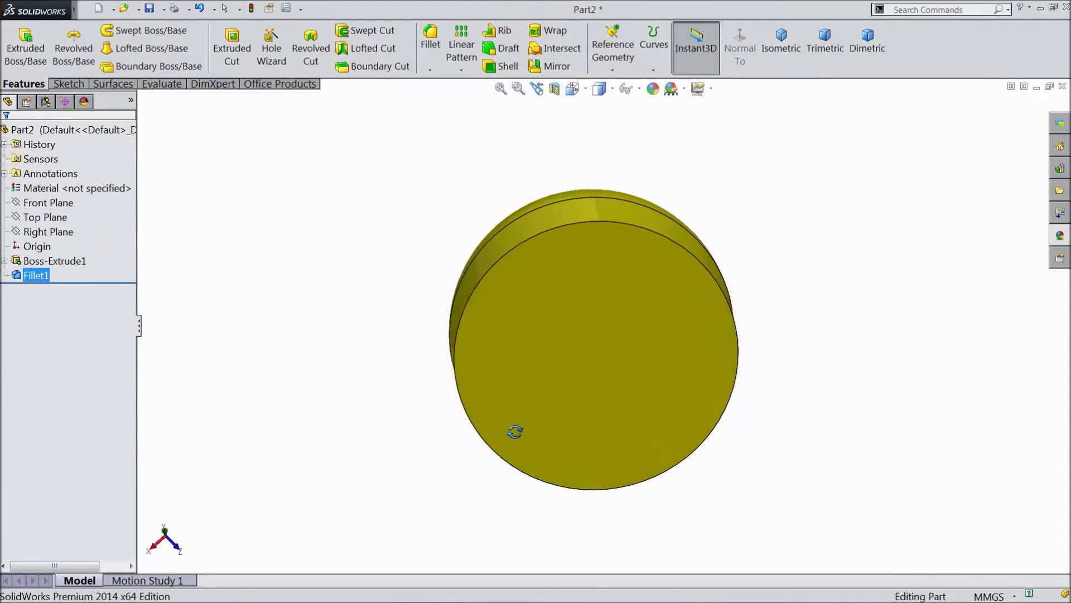
Start a new sketch on the cylinder's flat end face, viewed face-on.
left_click(623, 389)
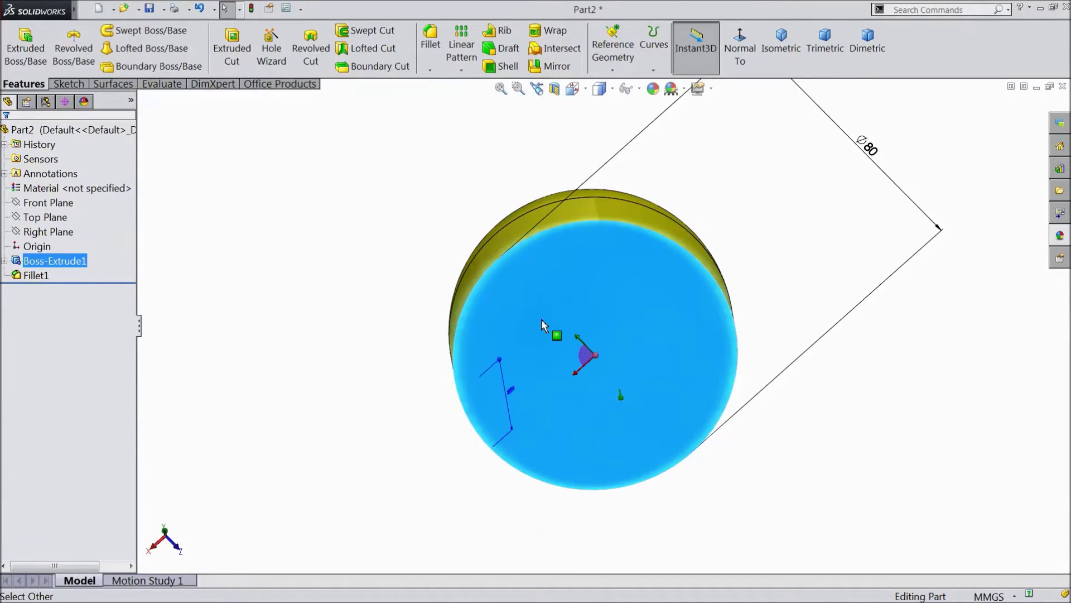
left_click(363, 366)
left_click(575, 350)
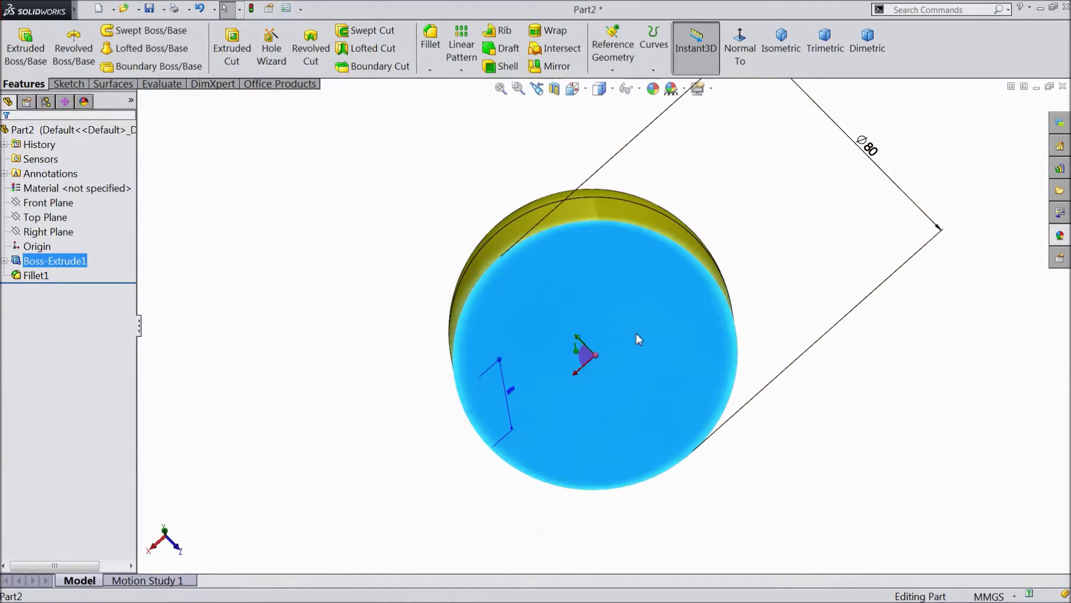
left_click(617, 310)
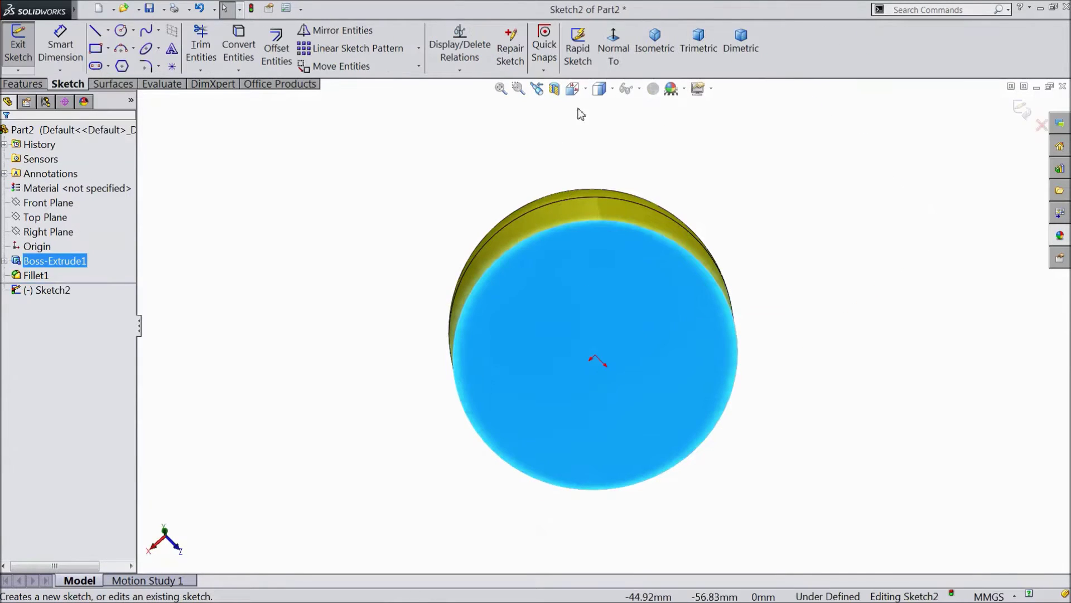
left_click(612, 49)
Draw a centerline from the circle's bottom point outward to the right, then exit the sketch.
left_click(109, 30)
left_click(105, 62)
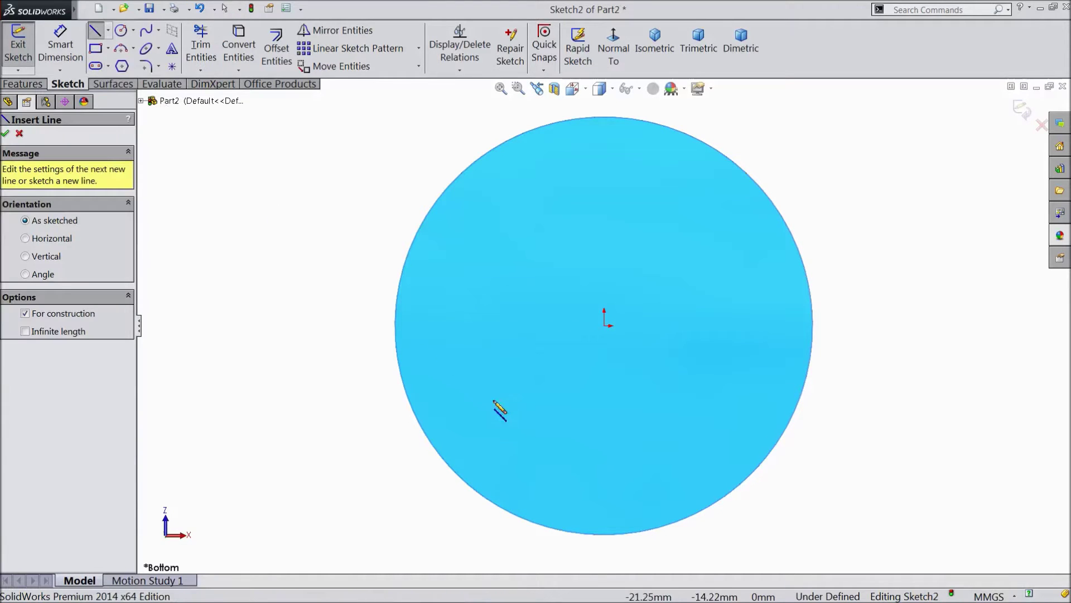
left_click(605, 535)
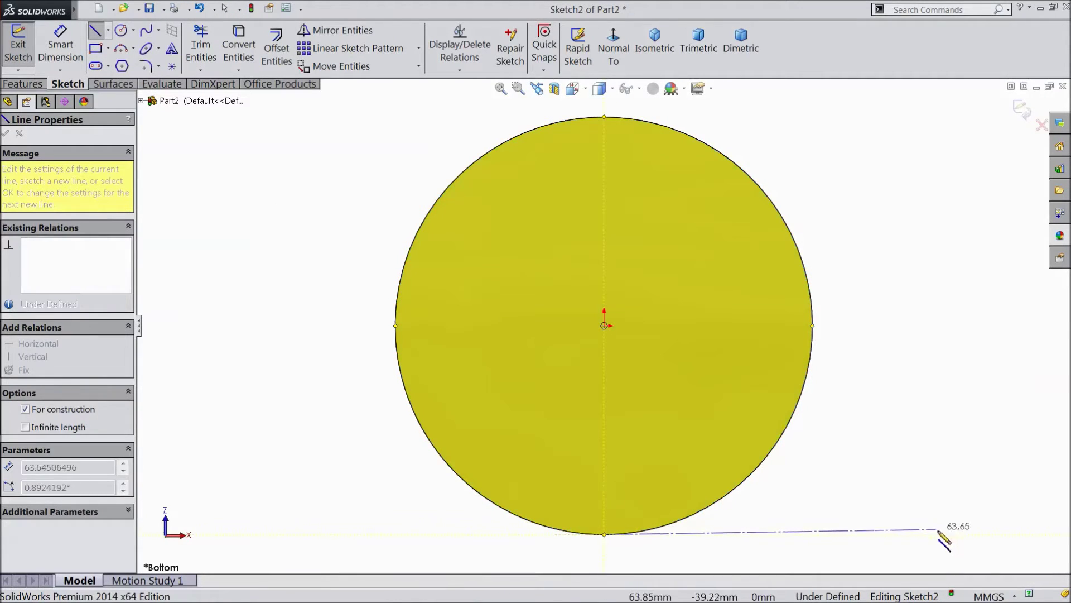
left_click(955, 535)
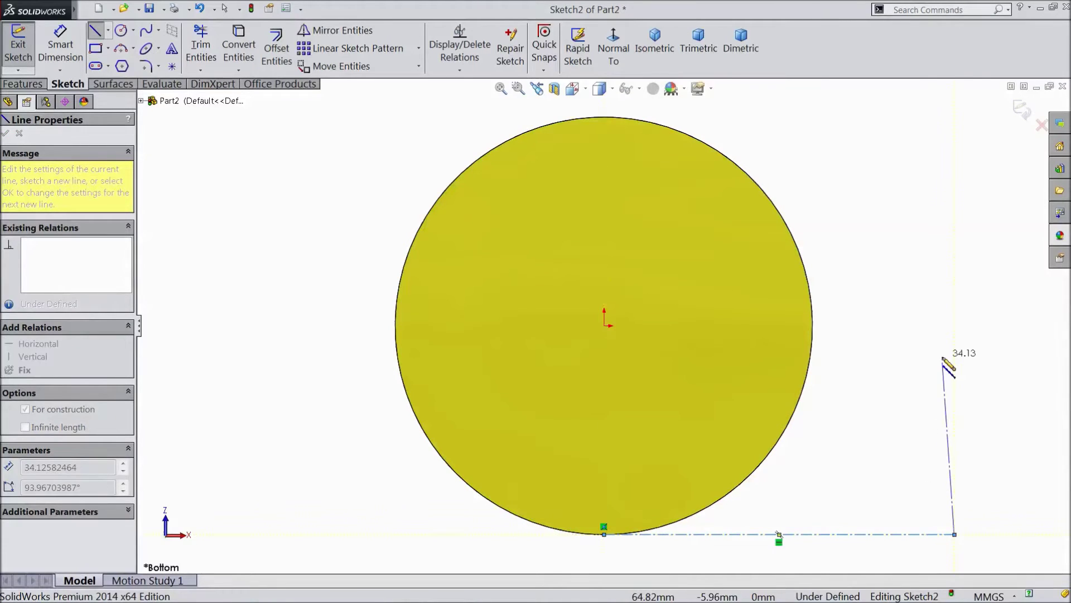
right_click(949, 357)
left_click(961, 110)
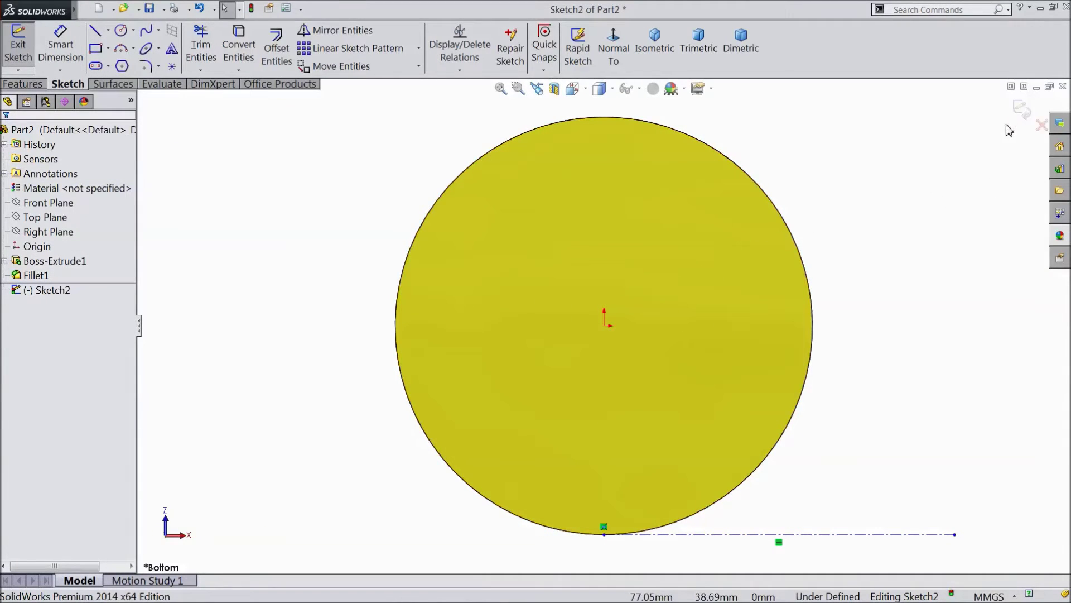
left_click(1027, 111)
mouse_move(880, 201)
middle_mouse_down()
mouse_move(839, 210)
mouse_move(779, 272)
mouse_move(746, 351)
mouse_move(713, 277)
middle_mouse_up()
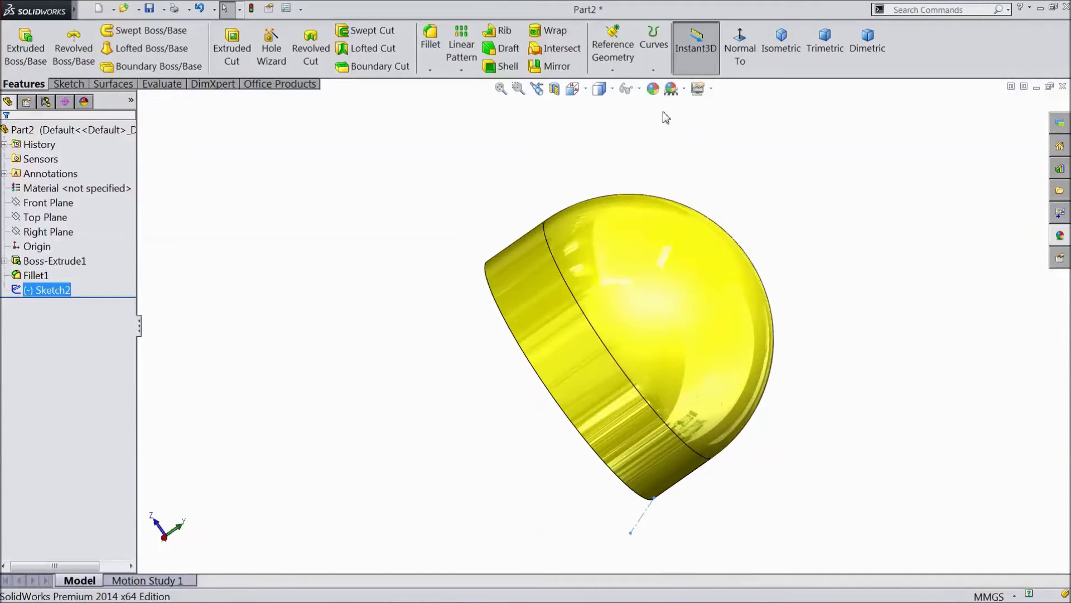
Begin a reference plane using the Top Plane and Sketch2's centerline as references.
left_click(37, 220)
left_click(619, 44)
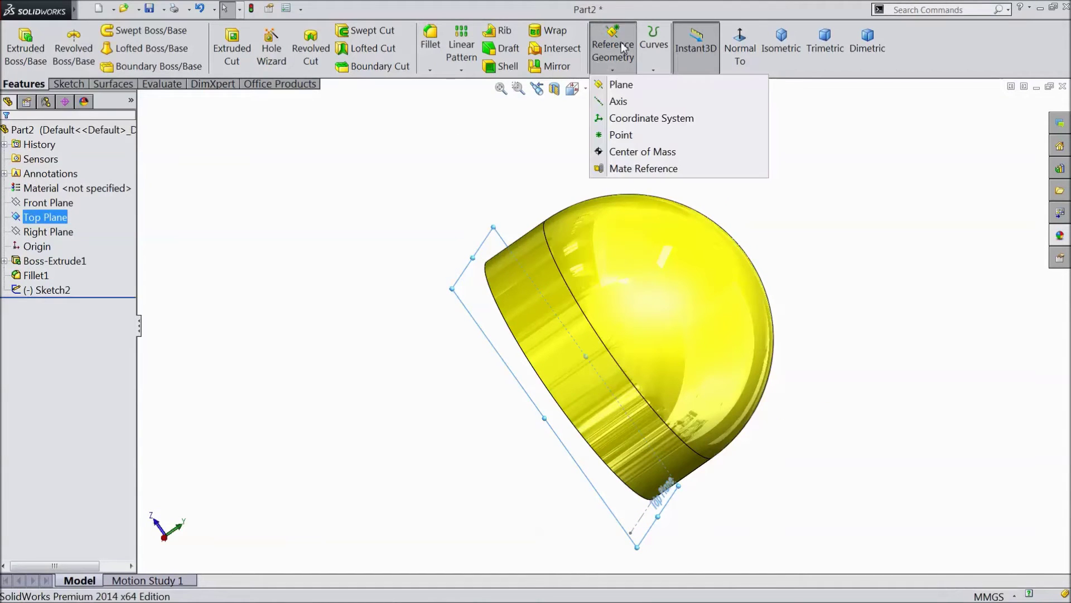
left_click(622, 85)
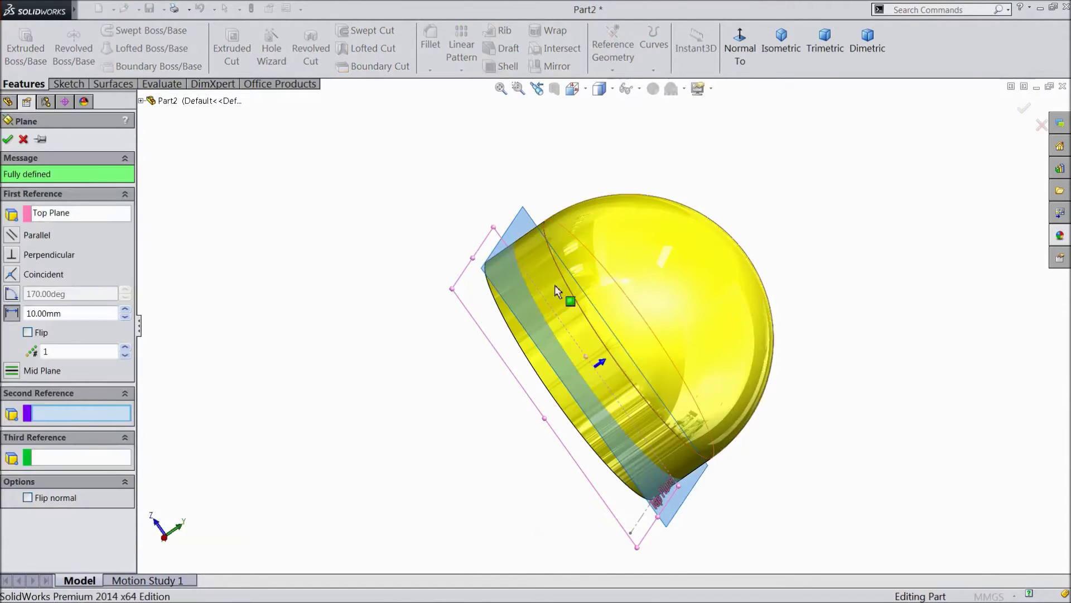
middle_click_drag(520, 484, 501, 498)
scroll(747, 562, "down", 2)
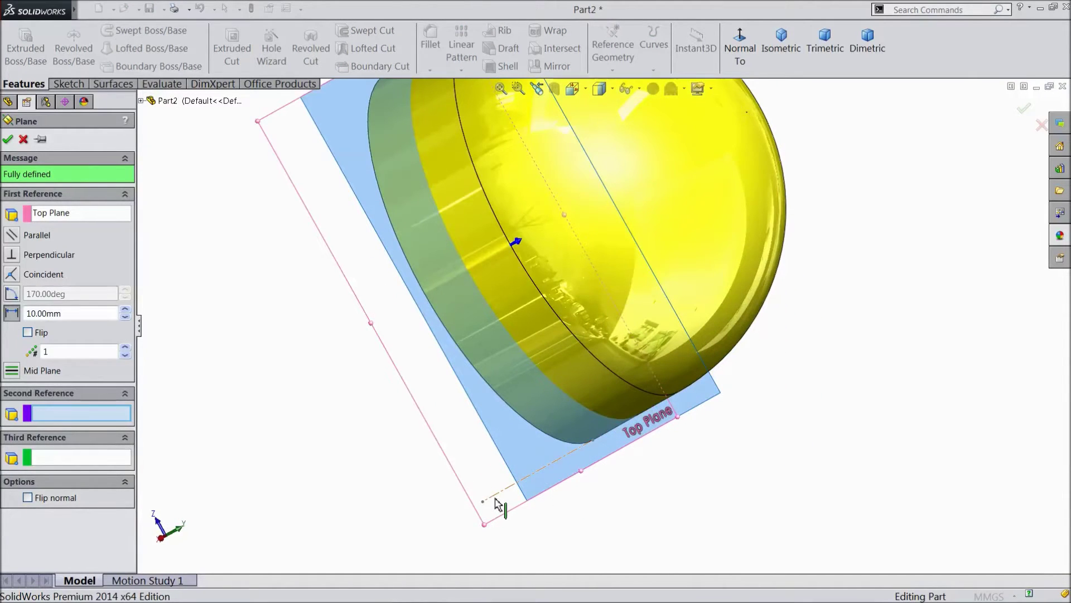
left_click(496, 505)
mouse_move(503, 506)
middle_mouse_down()
mouse_move(574, 491)
mouse_move(613, 434)
mouse_move(574, 445)
middle_mouse_up()
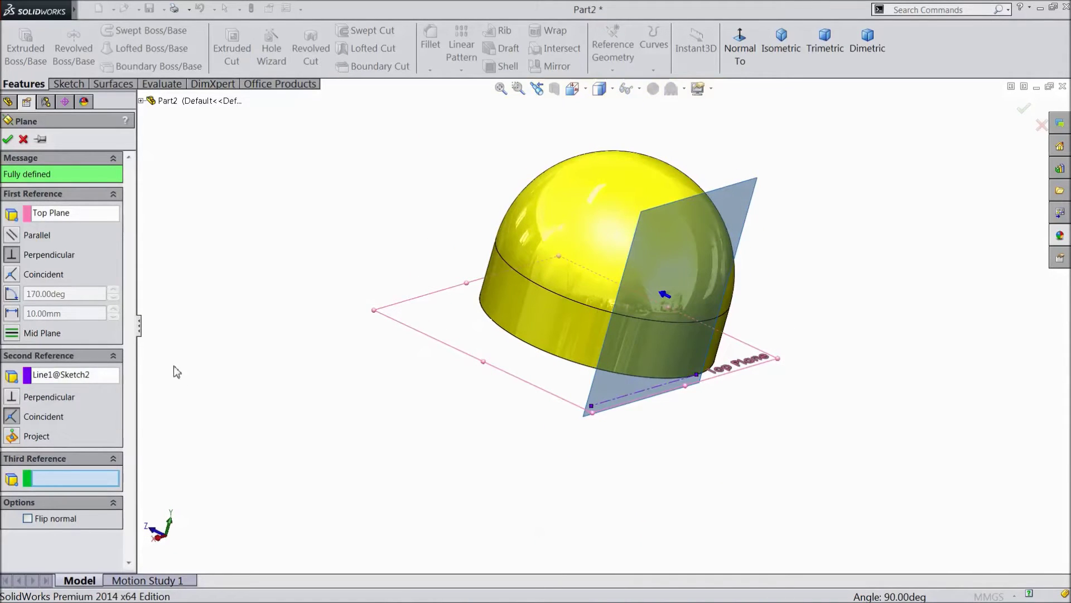
Tilt the plane to 170° and confirm it as Plane1.
left_click(11, 296)
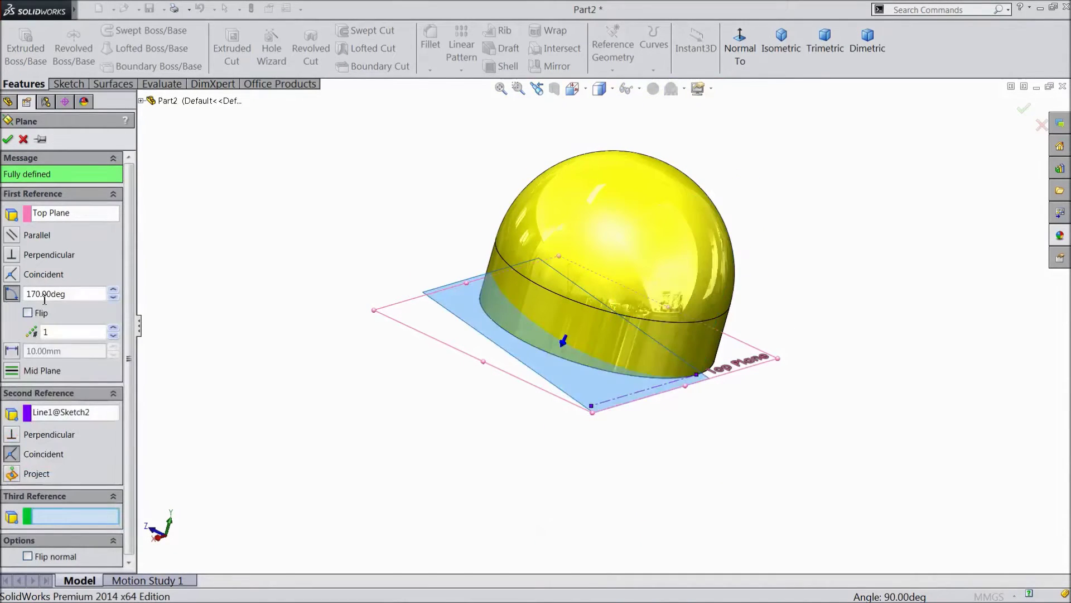
middle_click_drag(411, 392, 498, 414)
middle_click_drag(564, 241, 656, 269)
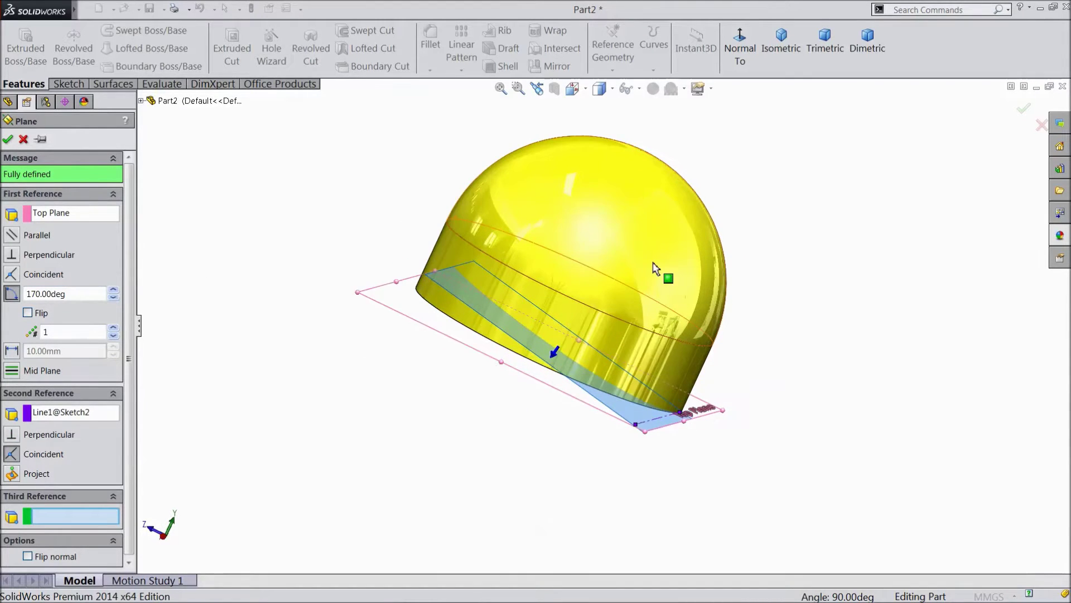
scroll(655, 269, "down", 2)
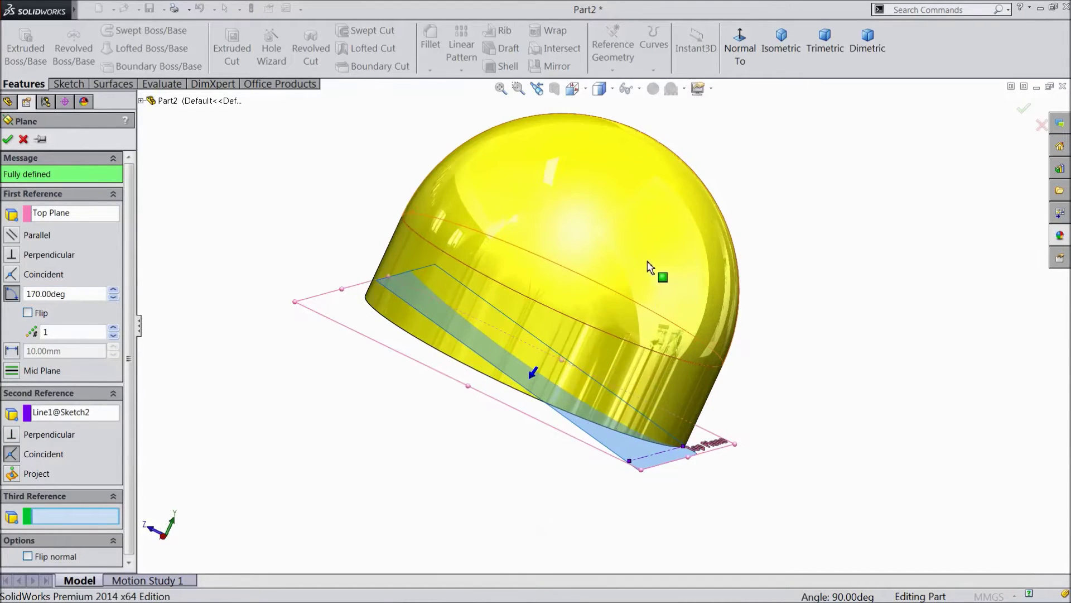
left_click(7, 139)
middle_click_drag(452, 433, 437, 461)
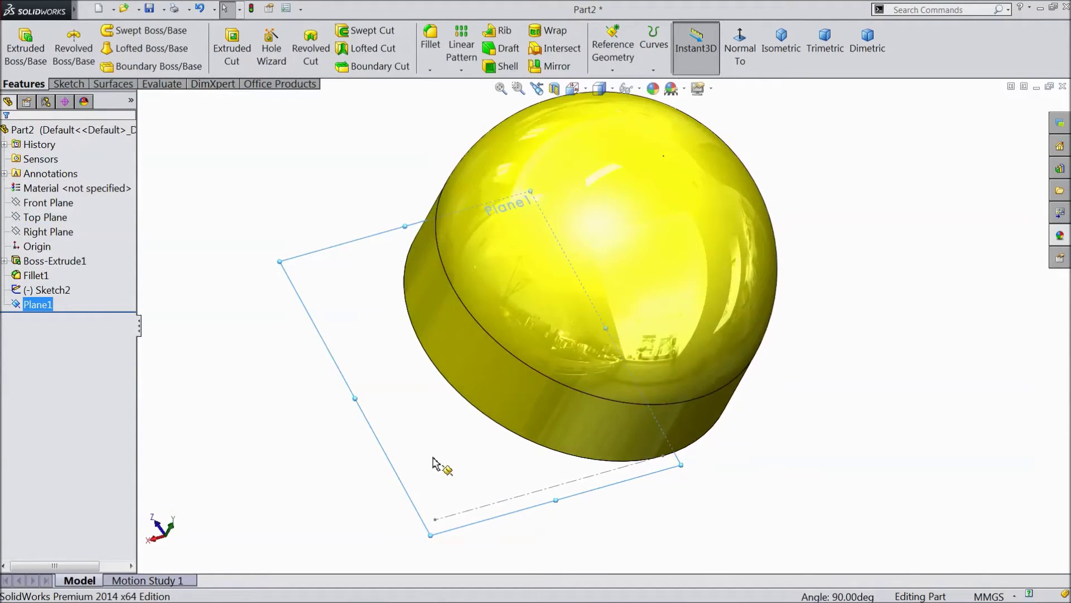
Sketch on Plane1 face-on and draw a construction circle centred on the origin.
left_click(478, 427)
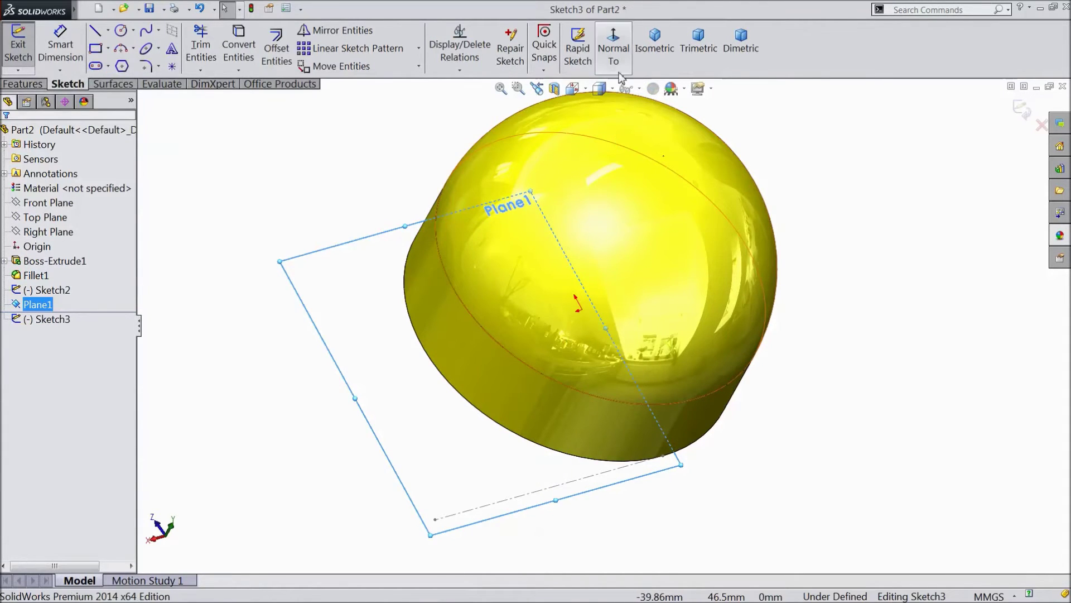
left_click(613, 50)
scroll(734, 526, "down", 2)
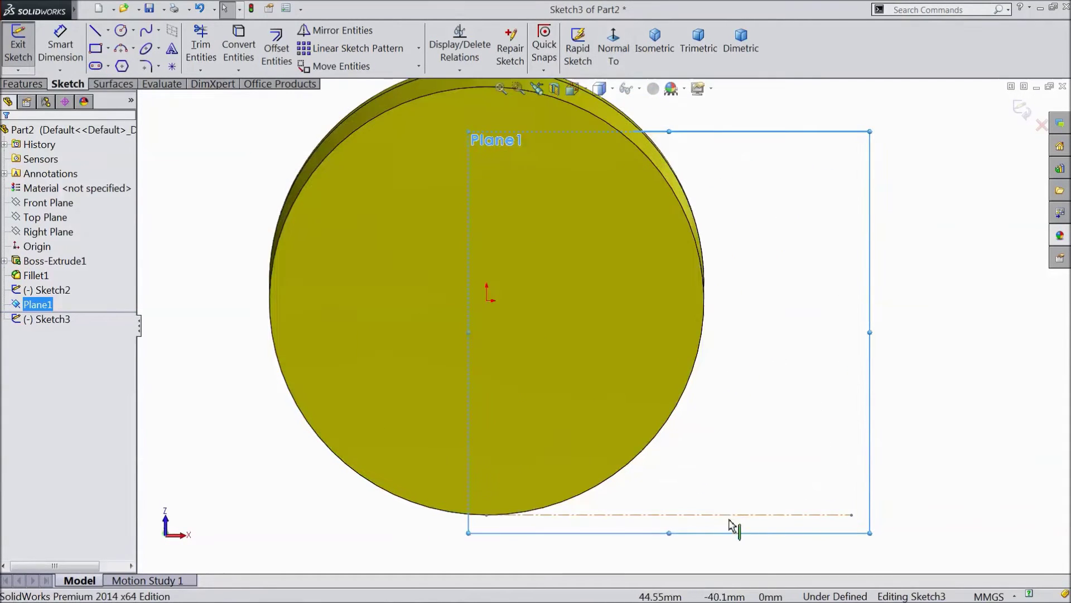
scroll(698, 543, "up", 3)
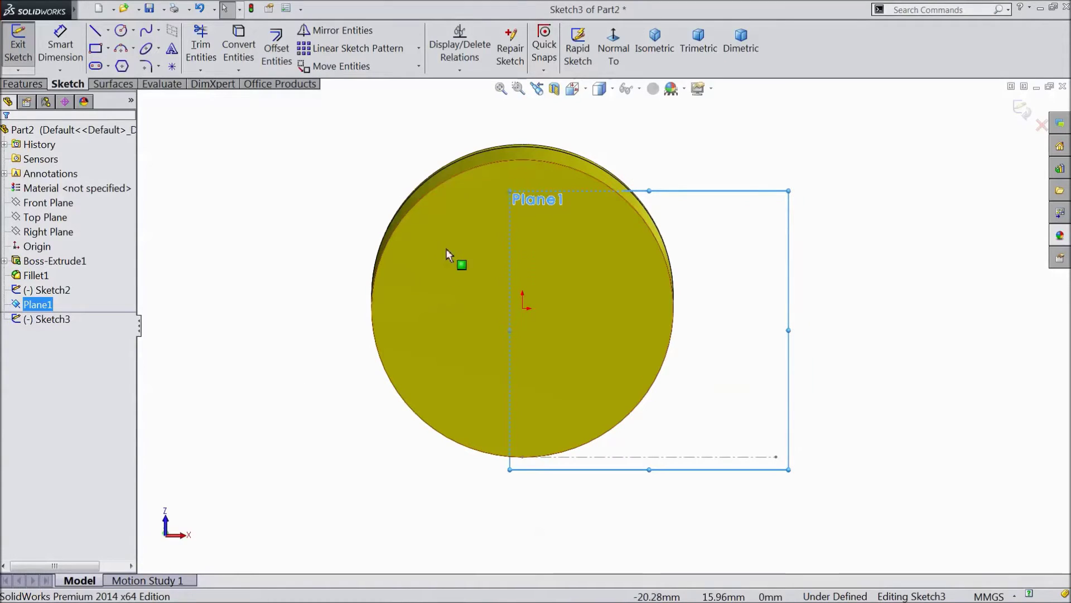
left_click(121, 30)
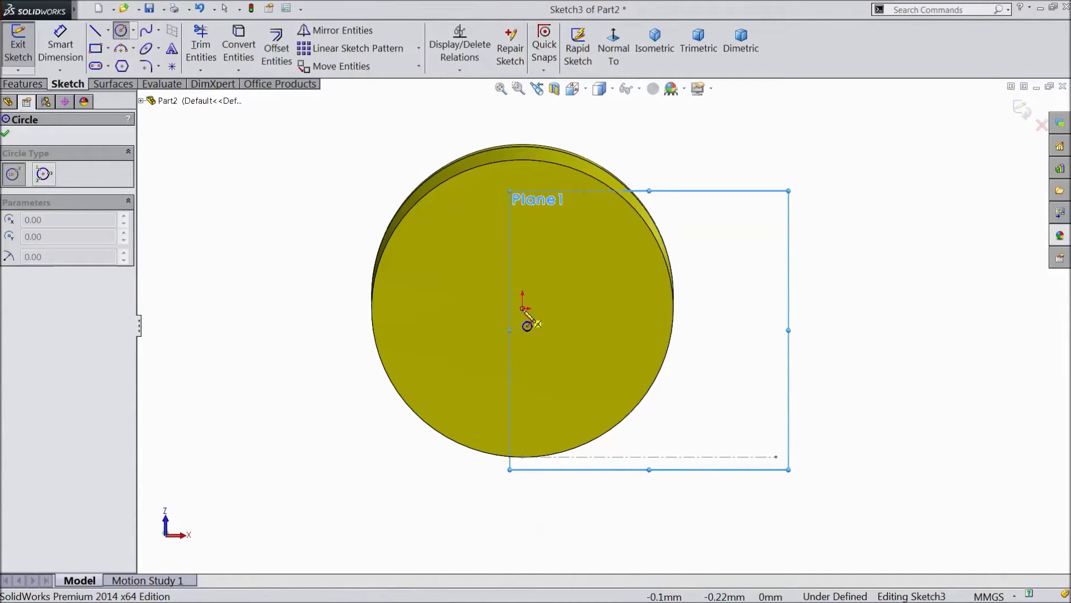
left_click(523, 309)
scroll(364, 268, "up", 6)
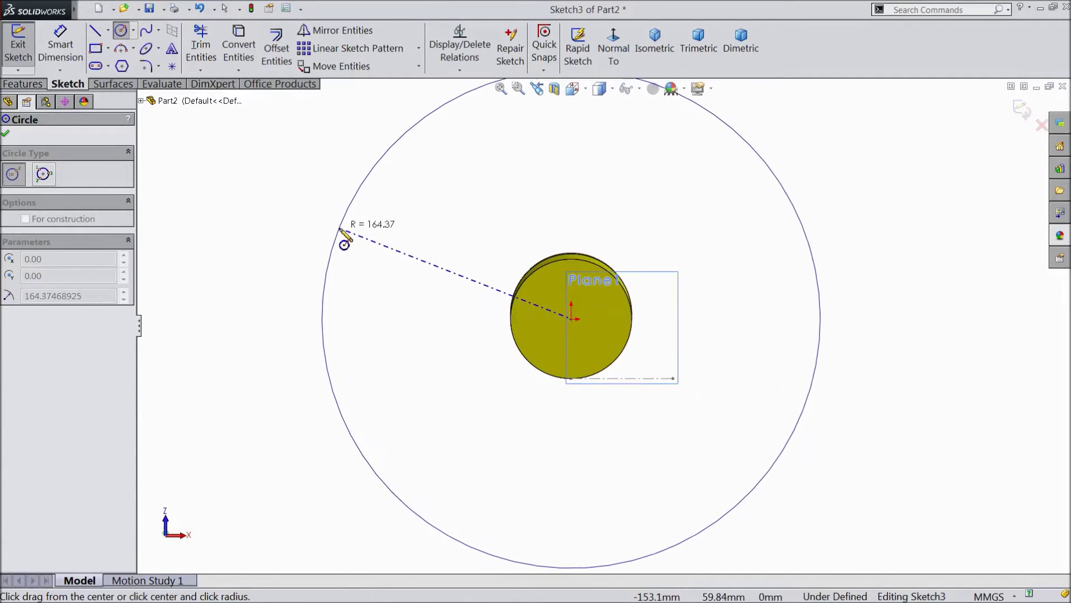
left_click(340, 230)
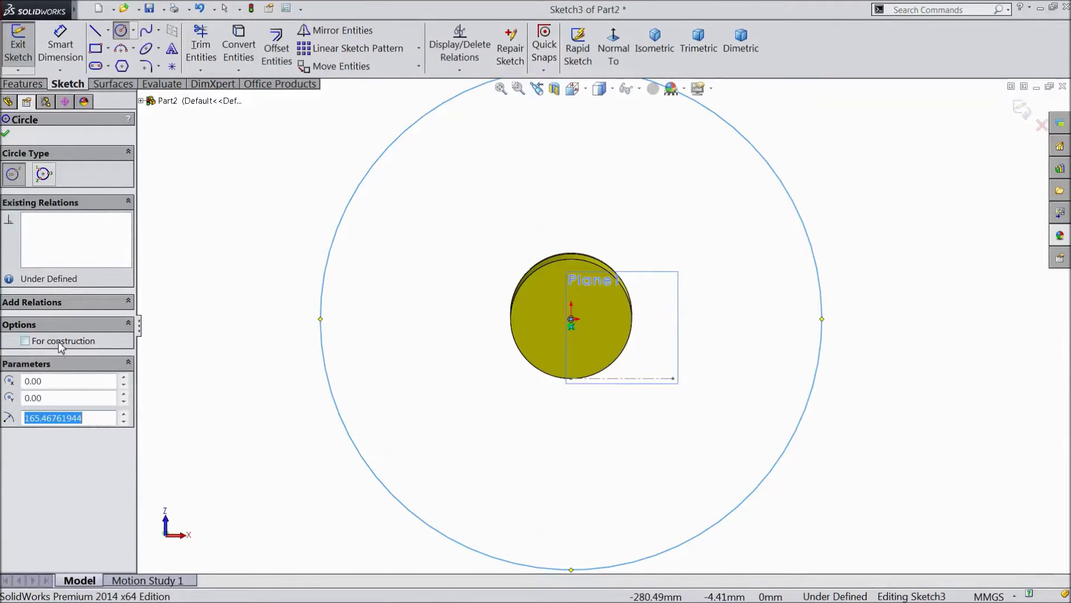
left_click(25, 341)
Dimension the construction circle's diameter to 600 mm.
left_click(60, 49)
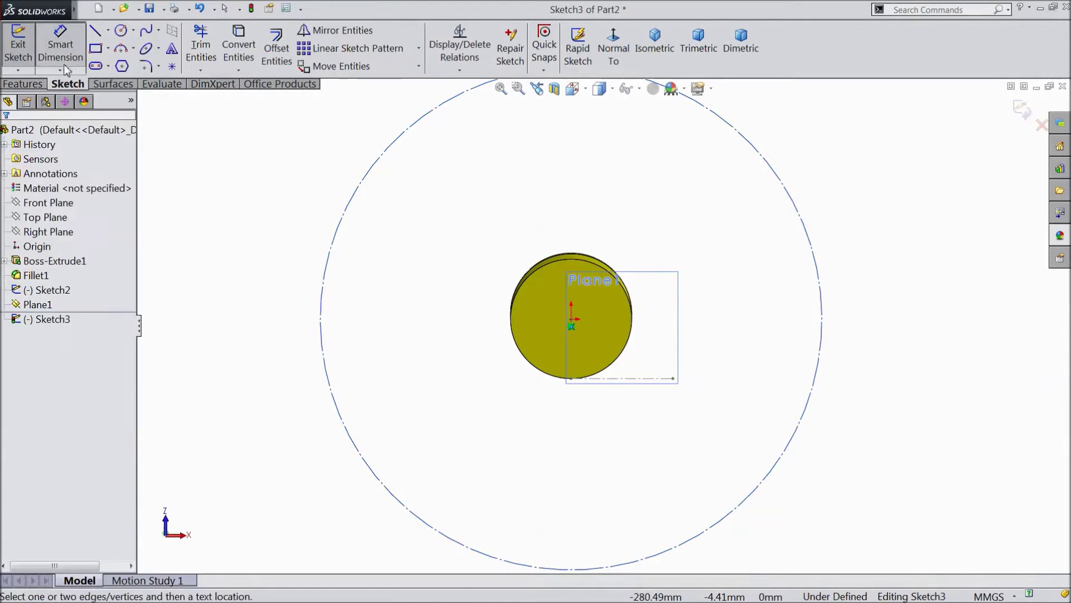
left_click(322, 350)
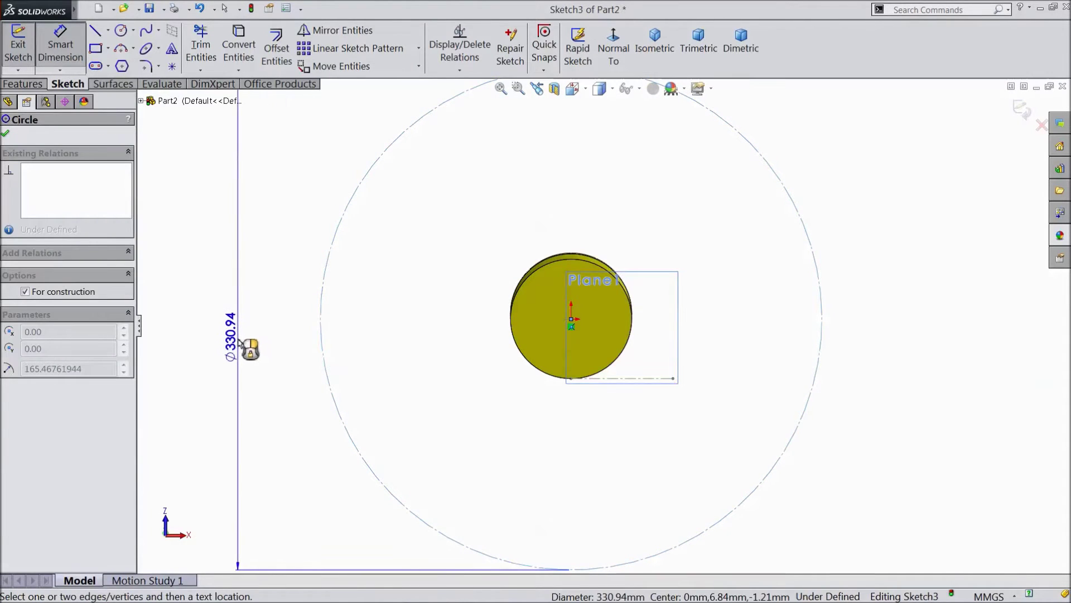
left_click(246, 334)
type("600")
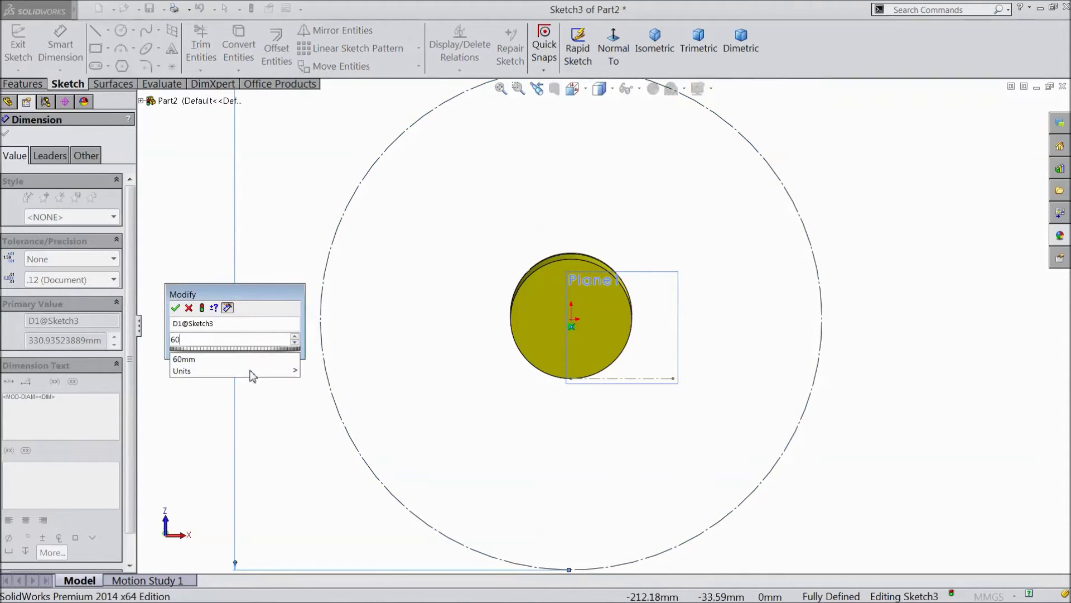
left_click(176, 308)
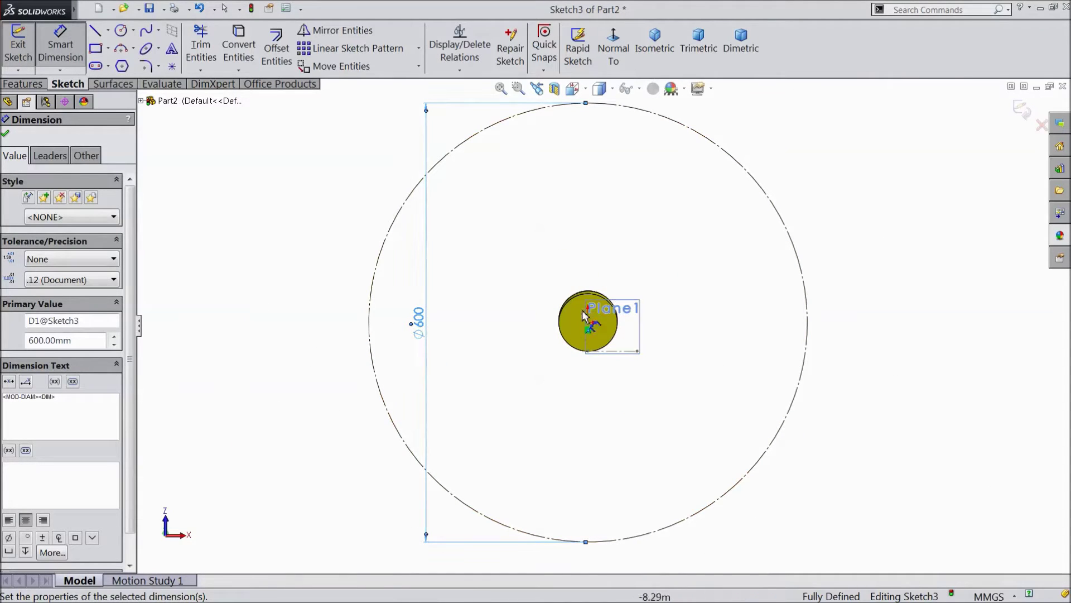
left_click(145, 35)
scroll(645, 357, "down", 5)
scroll(478, 209, "down", 4)
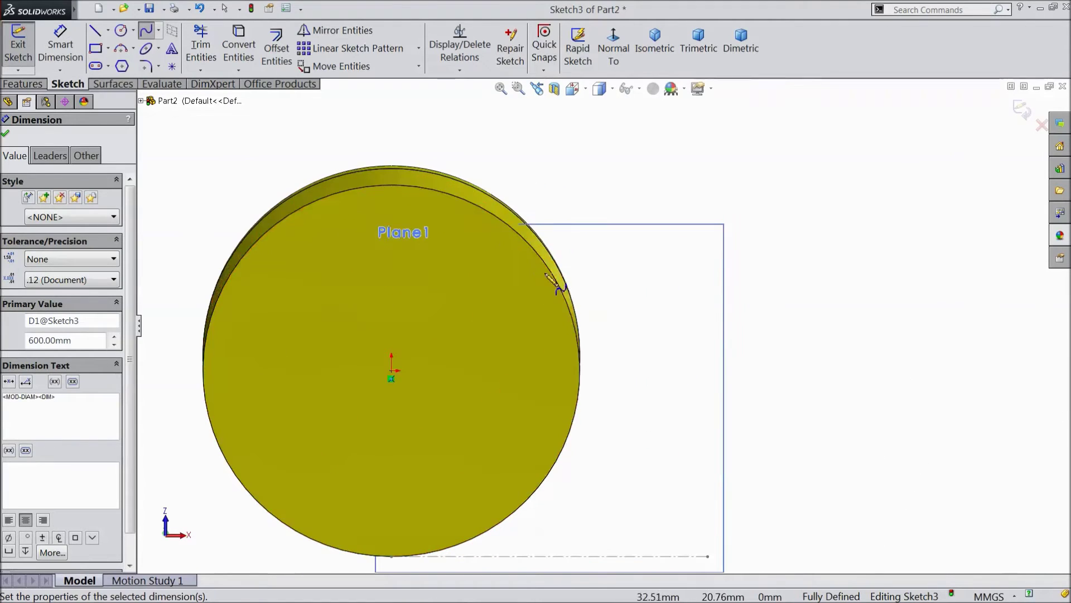
Draw a spline from the hub edge out to the 600 mm circle and back toward the hub.
left_click(555, 271)
scroll(574, 312, "up", 4)
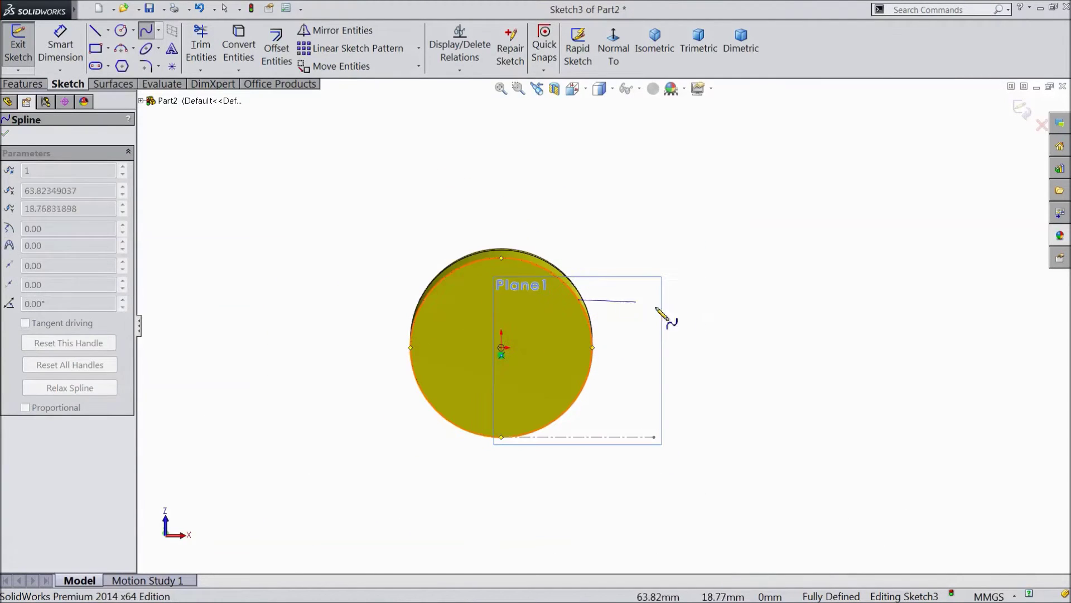
scroll(697, 296, "up", 3)
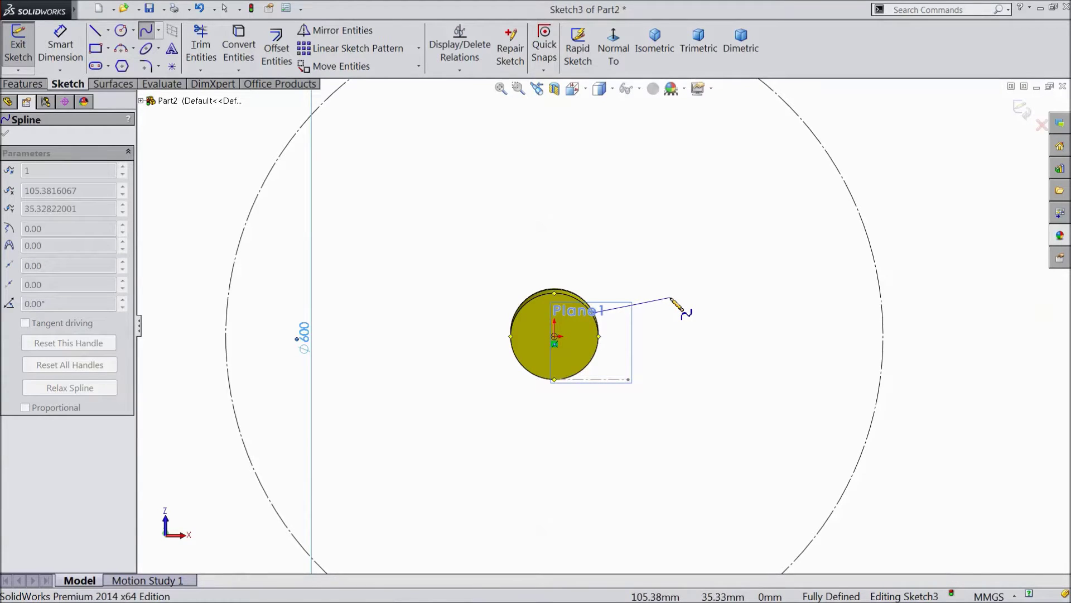
left_click(671, 298)
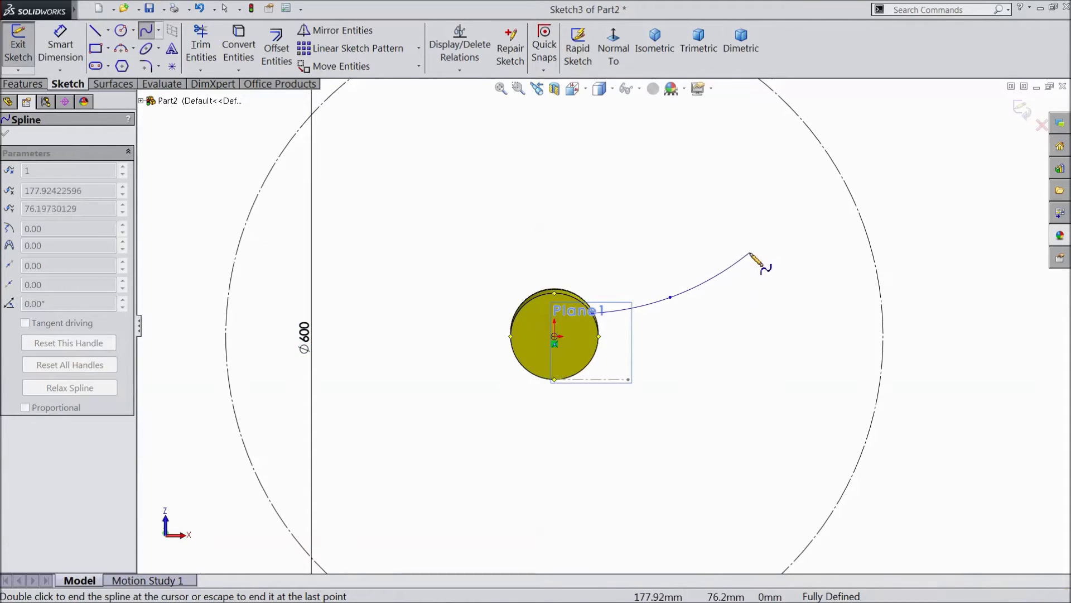
left_click(742, 225)
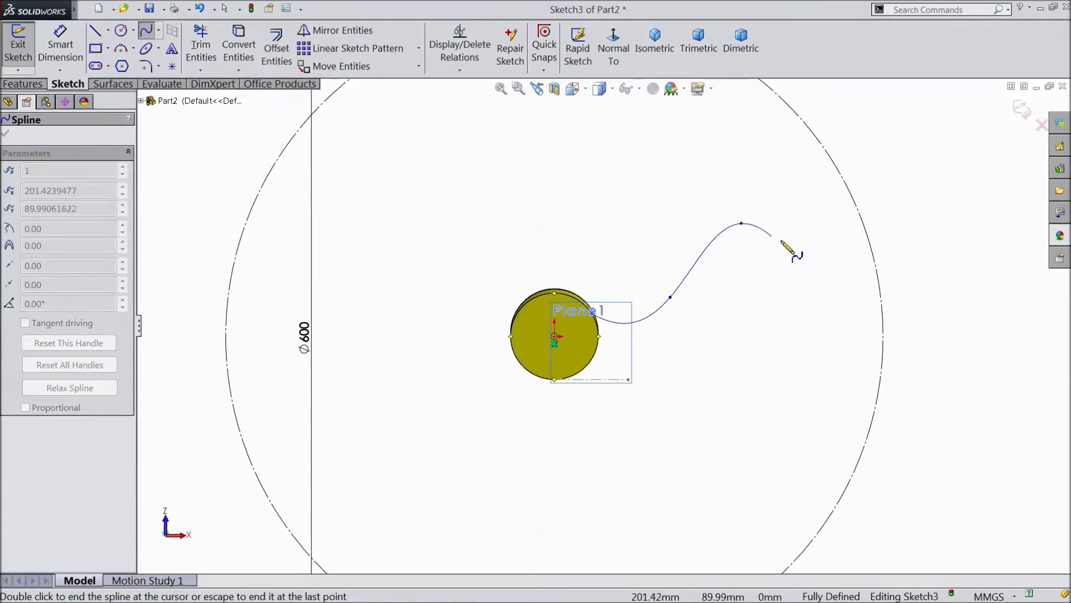
left_click(882, 370)
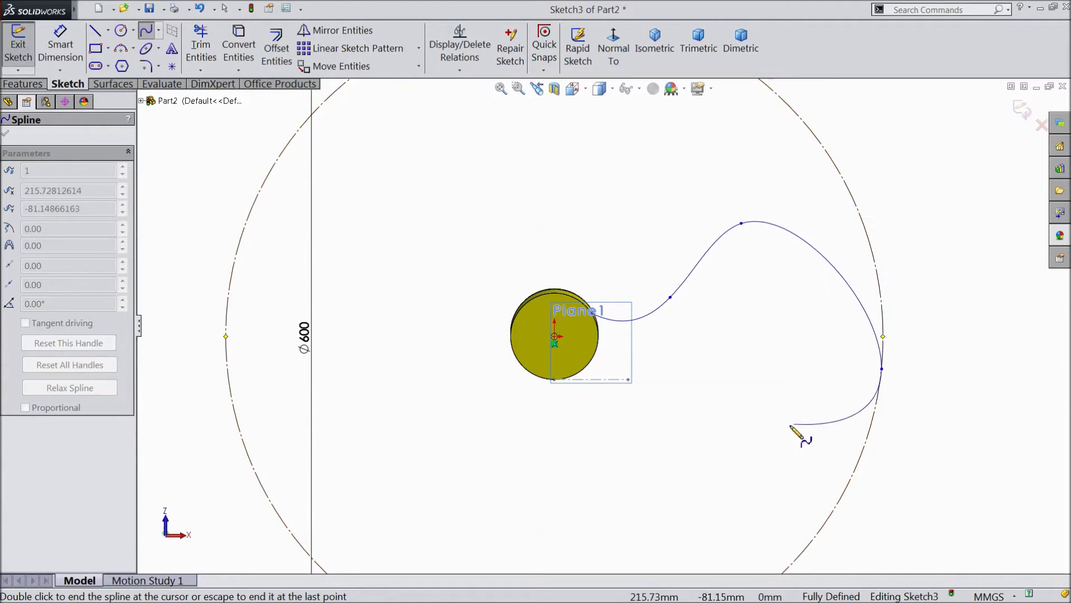
left_click(688, 430)
scroll(605, 376, "down", 3)
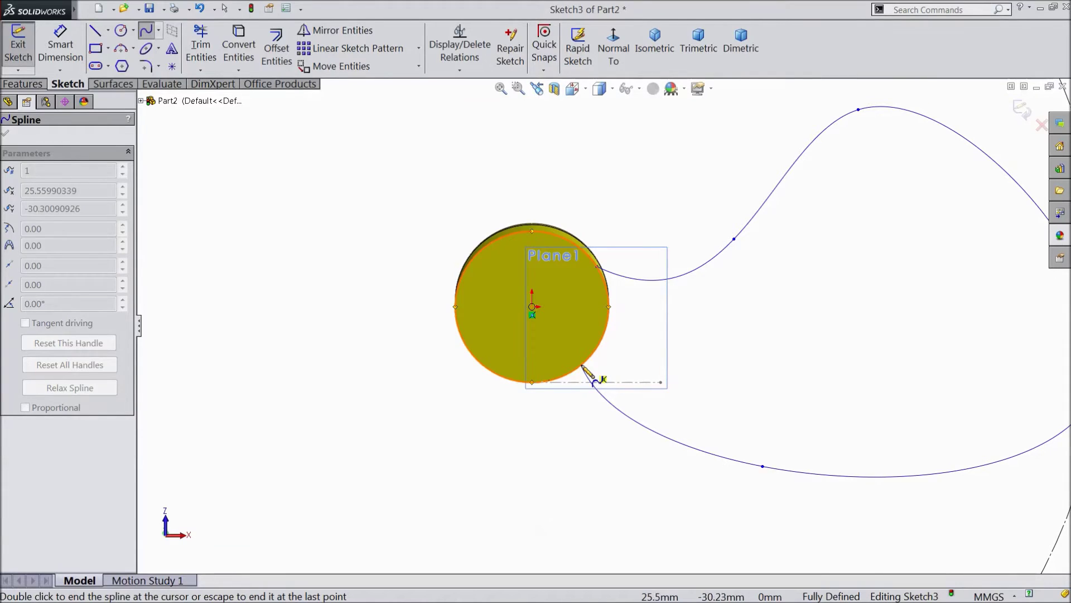
right_click(681, 342)
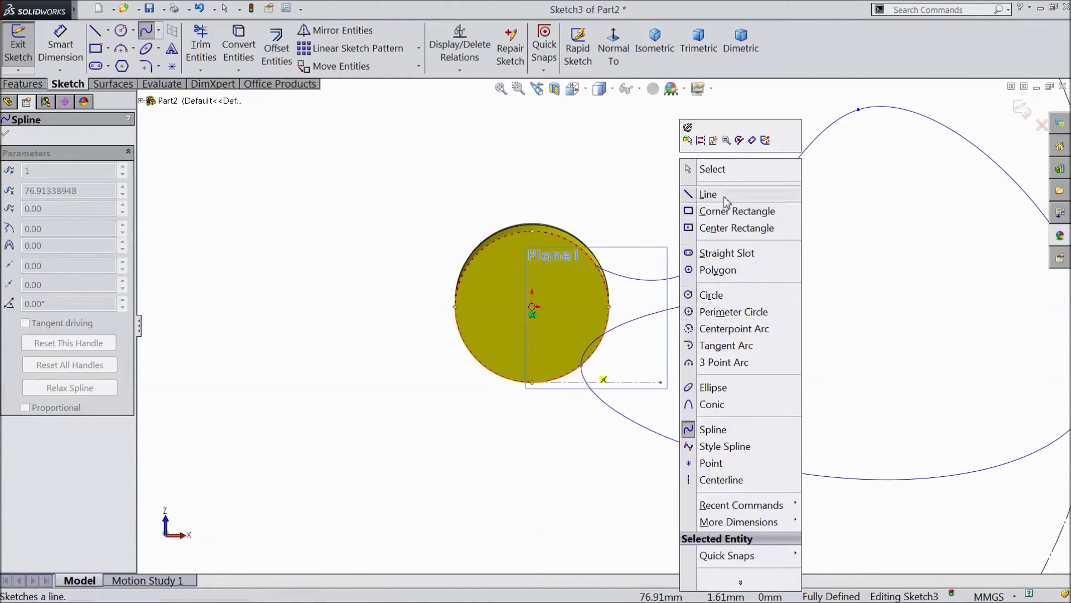
left_click(710, 169)
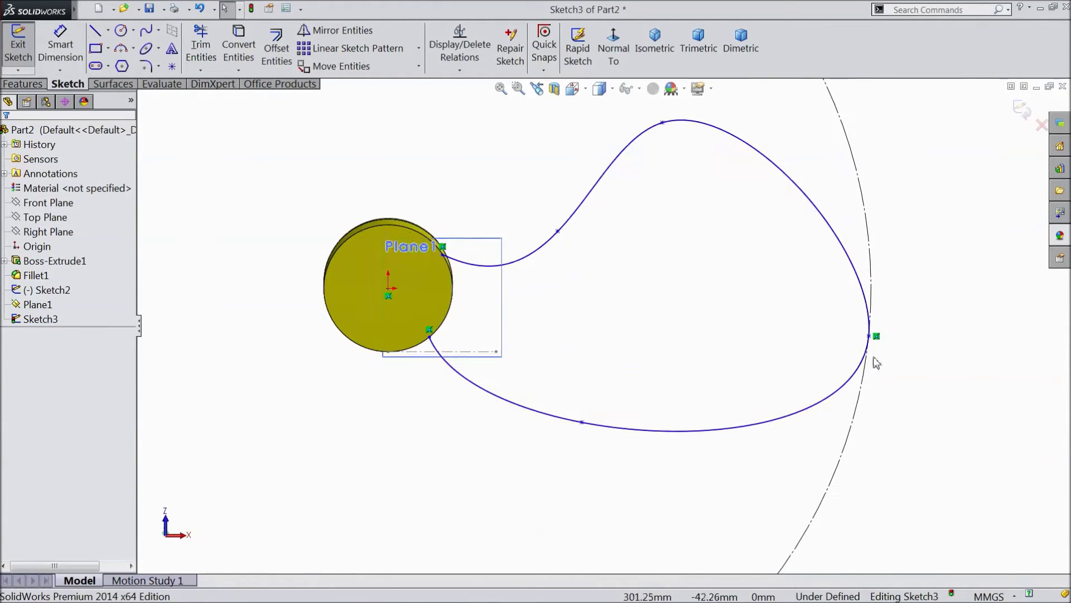
Drag the blade's tip point lower along the outer circle.
scroll(529, 255, "down", 1)
scroll(702, 271, "up", 1)
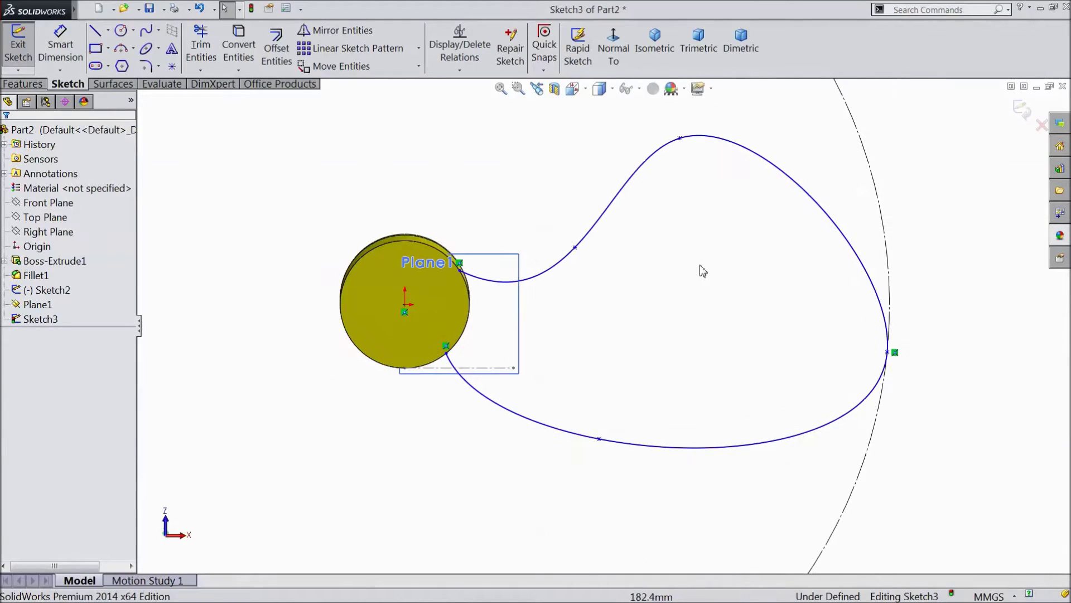
scroll(890, 362, "down", 1)
left_click(872, 350)
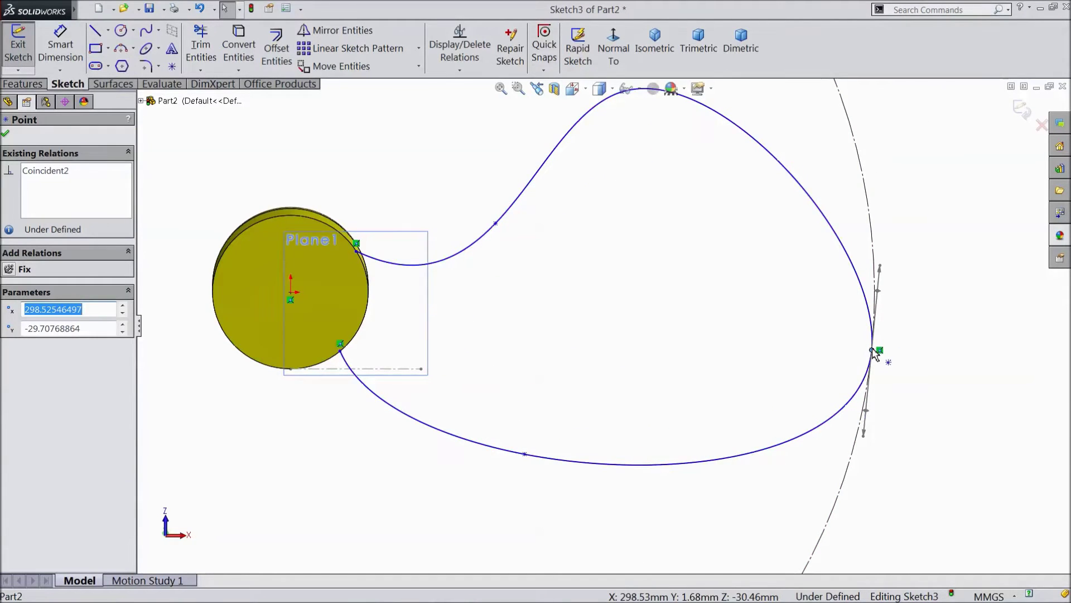
left_click_drag(875, 356, 871, 390)
Pull the lower-edge spline point into a flatter curve, then select both root endpoints.
left_click(524, 454)
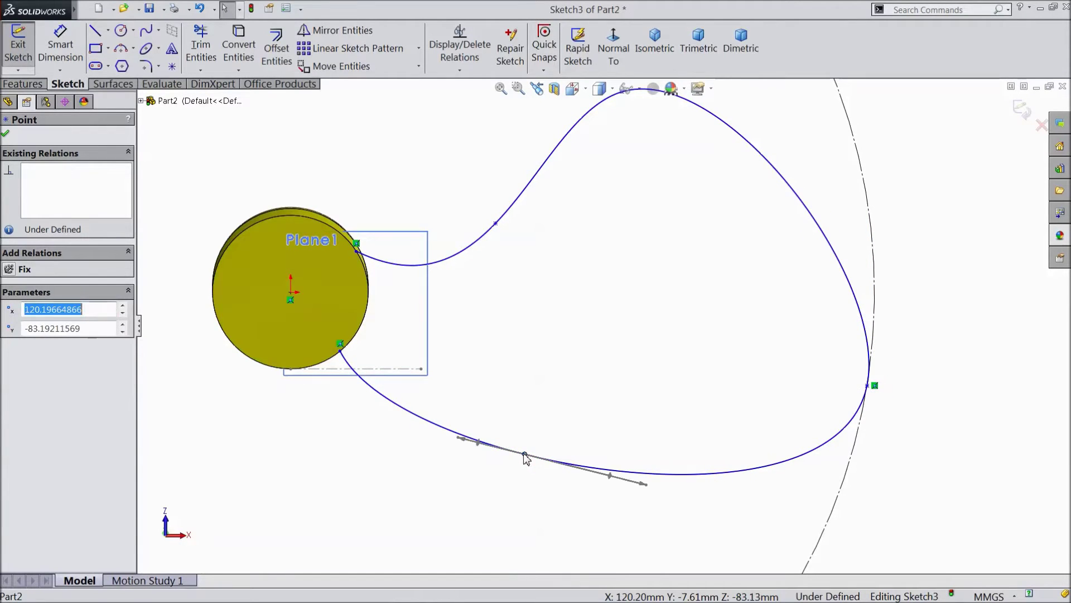
left_click_drag(525, 456, 570, 417)
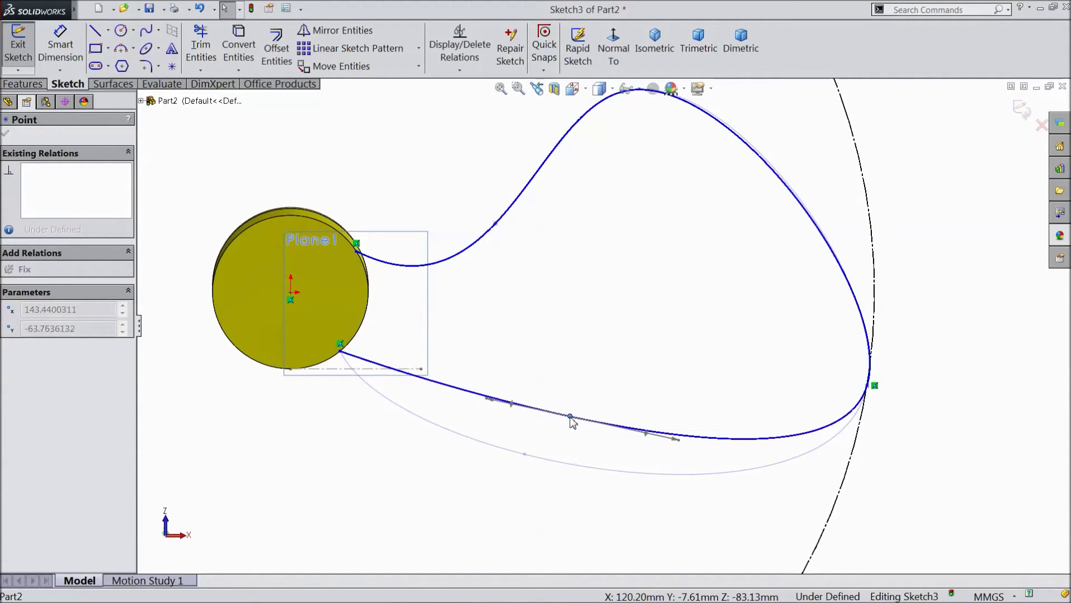
left_click_drag(570, 416, 569, 426)
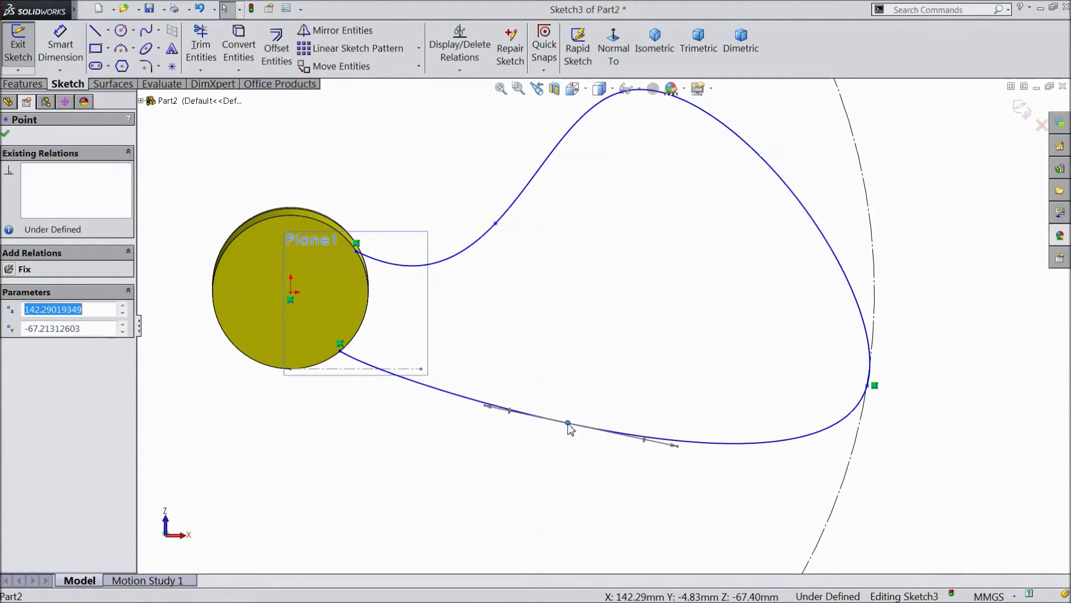
scroll(350, 260, "down", 2)
left_click(384, 255)
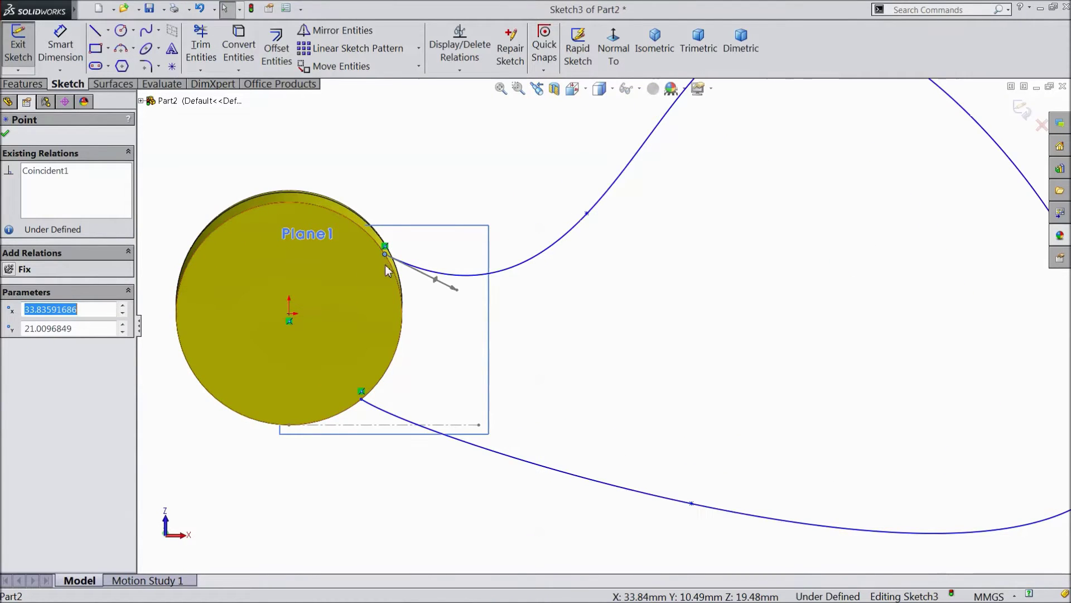
left_click(362, 400, "ctrl")
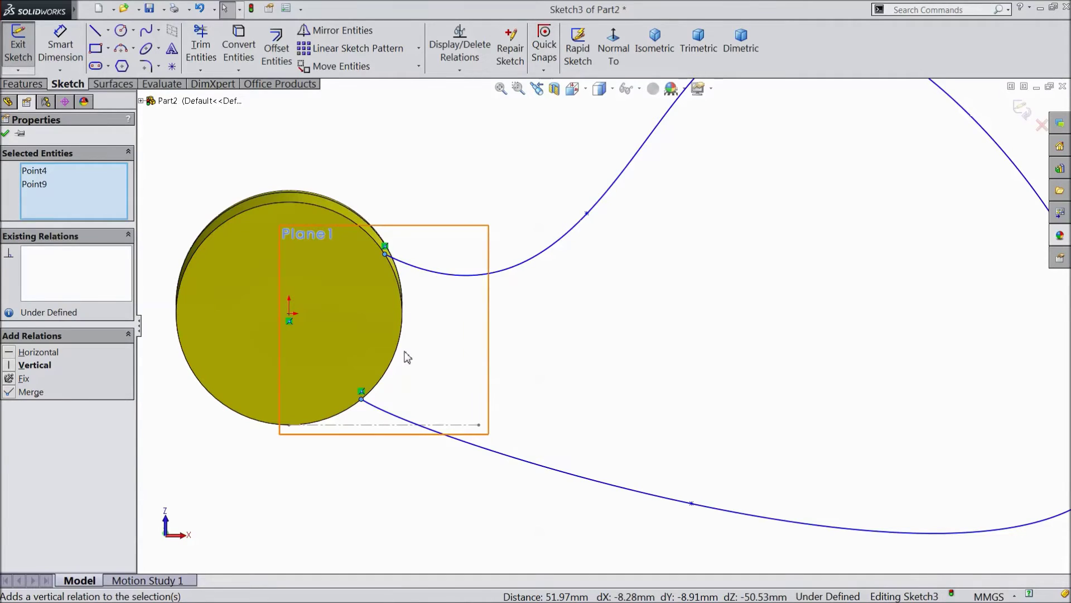
Make the two blade root endpoints vertical to each other.
key("Return")
key("z")
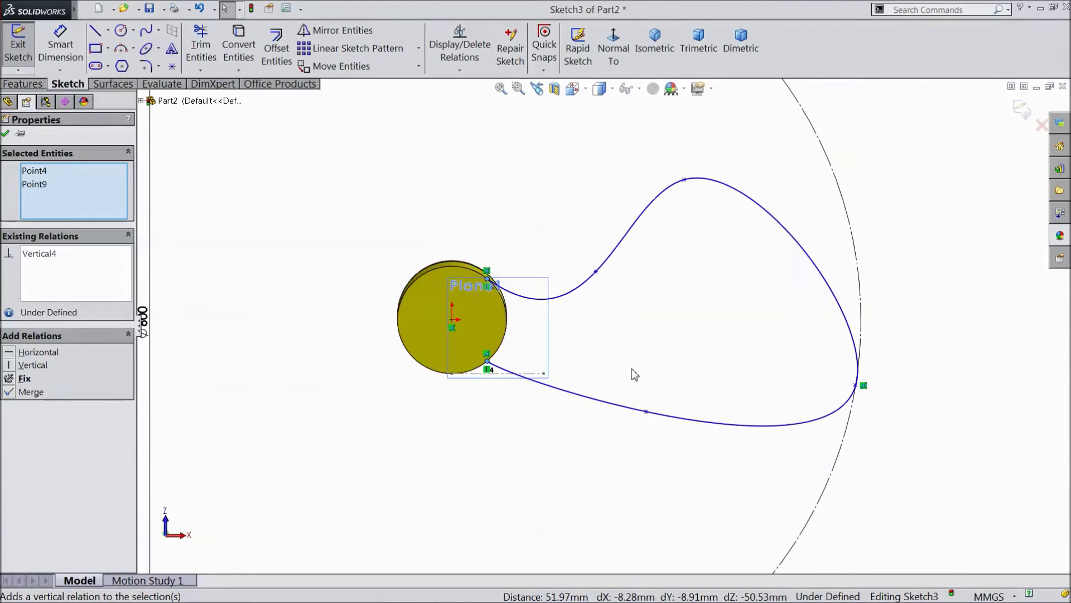
scroll(817, 287, "down", 5)
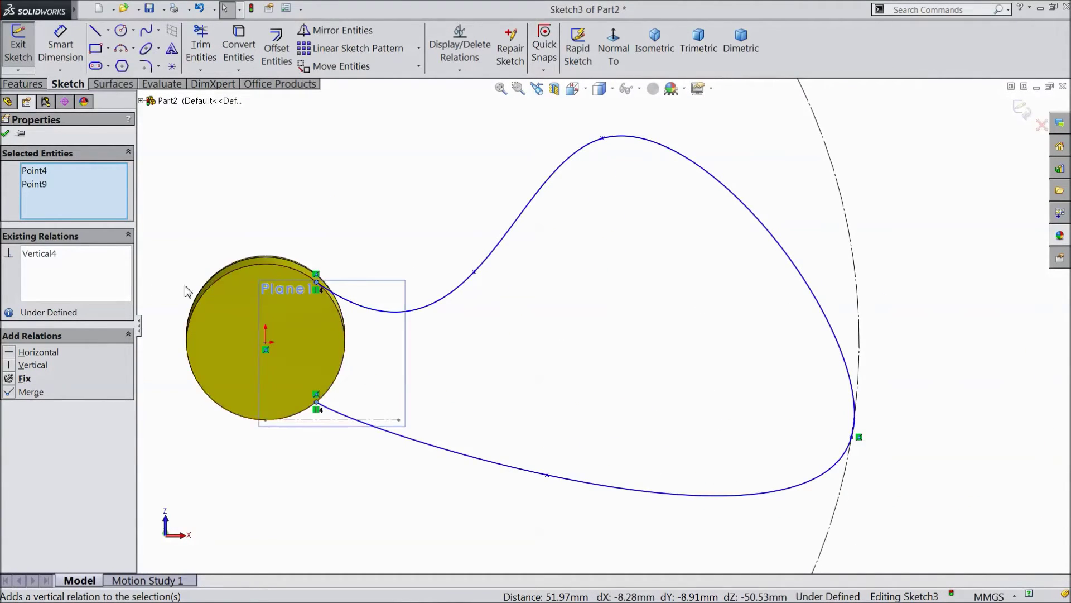
left_click(5, 133)
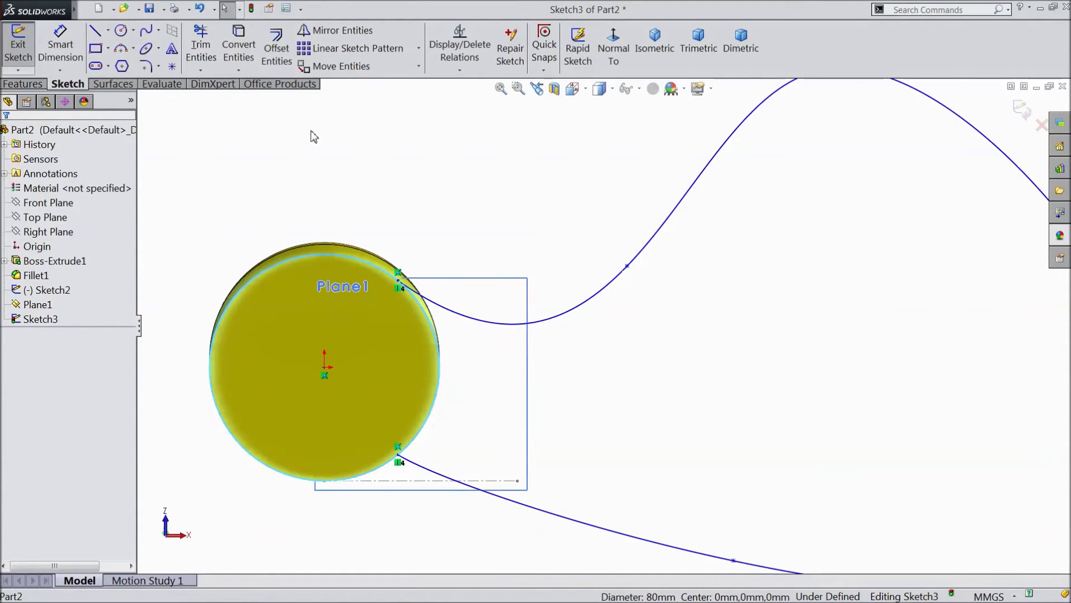
Convert the hub's circular edge into the sketch and trim the arc between the blade ends.
left_click(244, 63)
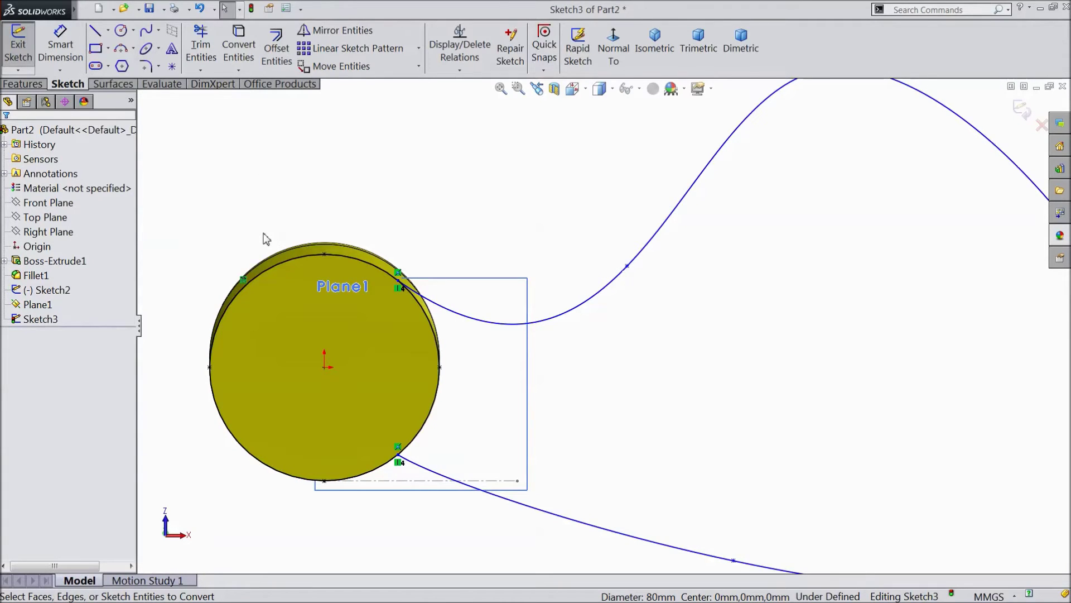
middle_click_drag(307, 194, 273, 222)
left_click(202, 53)
scroll(321, 226, "down", 2)
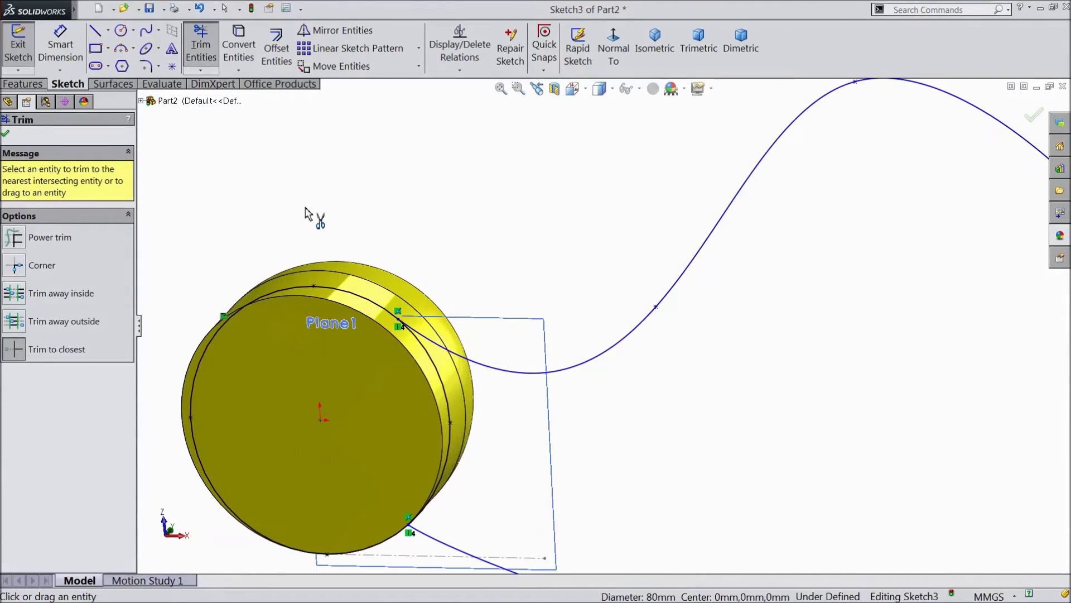
left_click(357, 299)
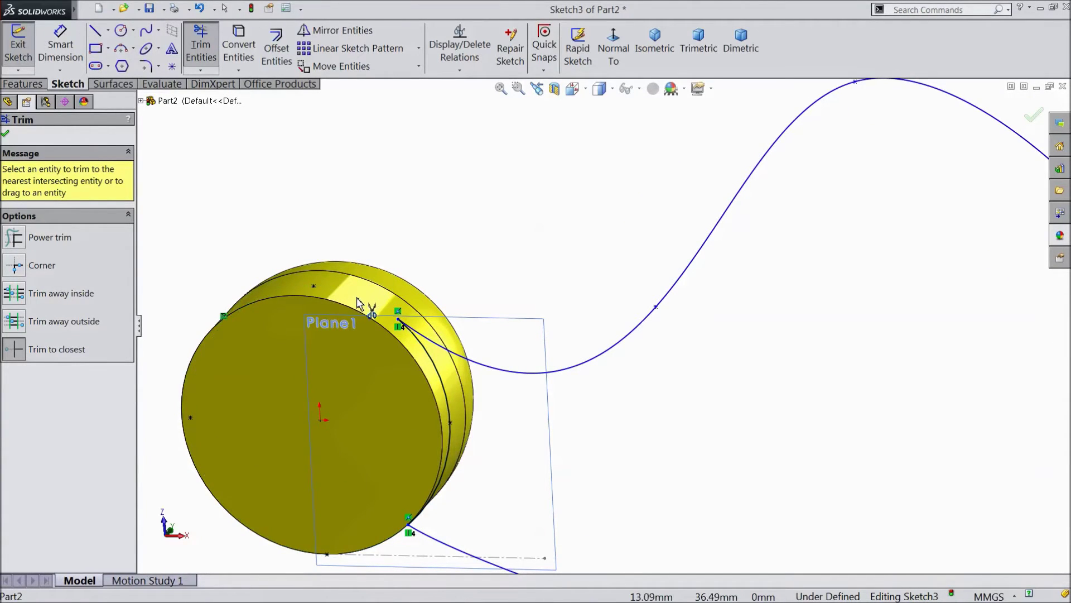
scroll(342, 465, "up", 3)
mouse_move(360, 534)
middle_mouse_down()
mouse_move(370, 346)
mouse_move(371, 491)
middle_mouse_up()
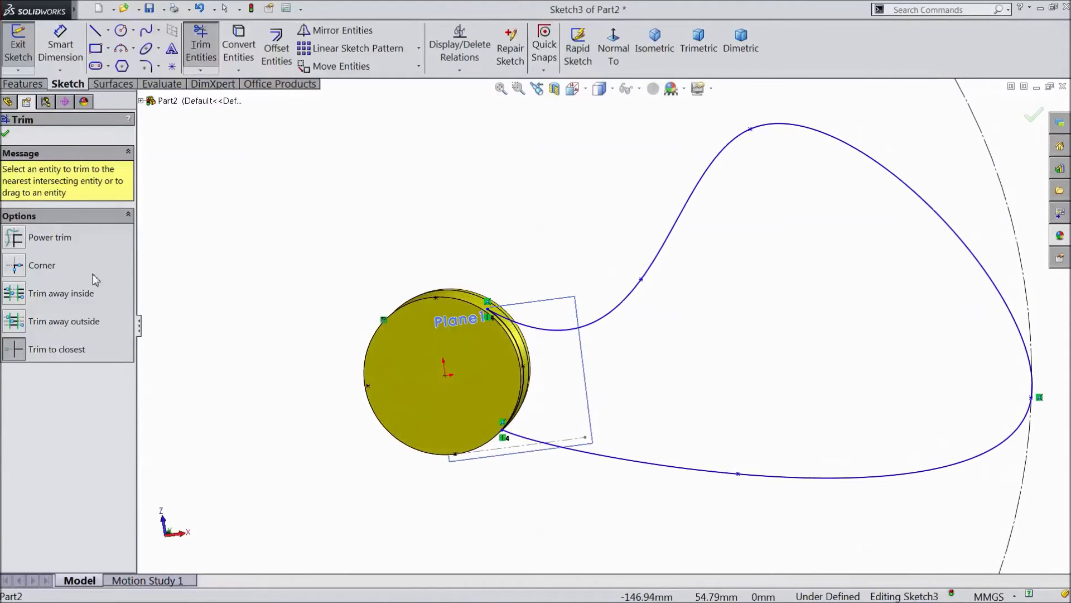
left_click(7, 135)
key("z")
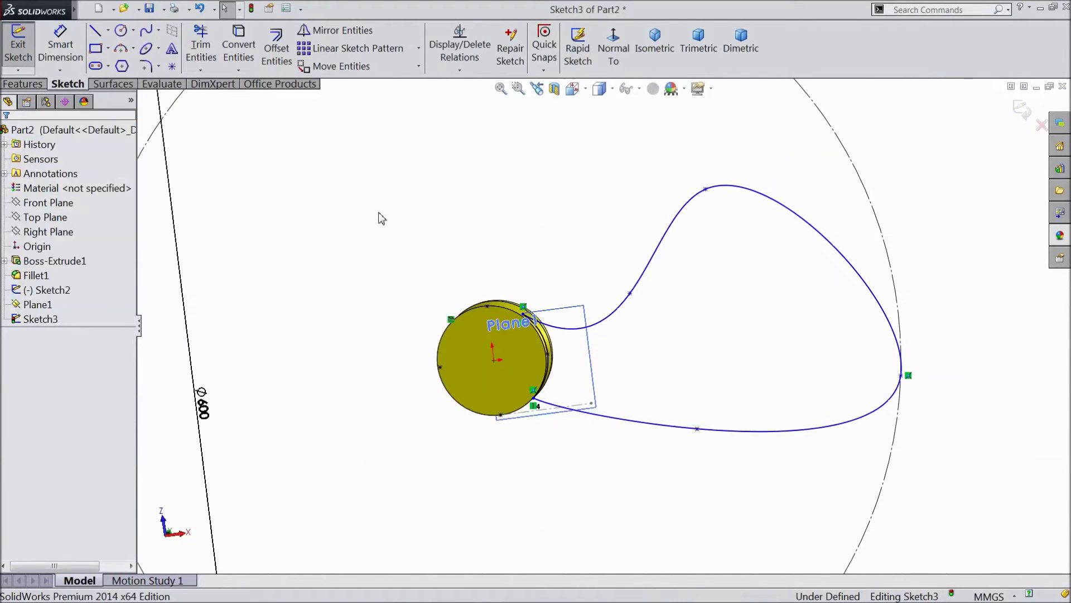
left_click(17, 84)
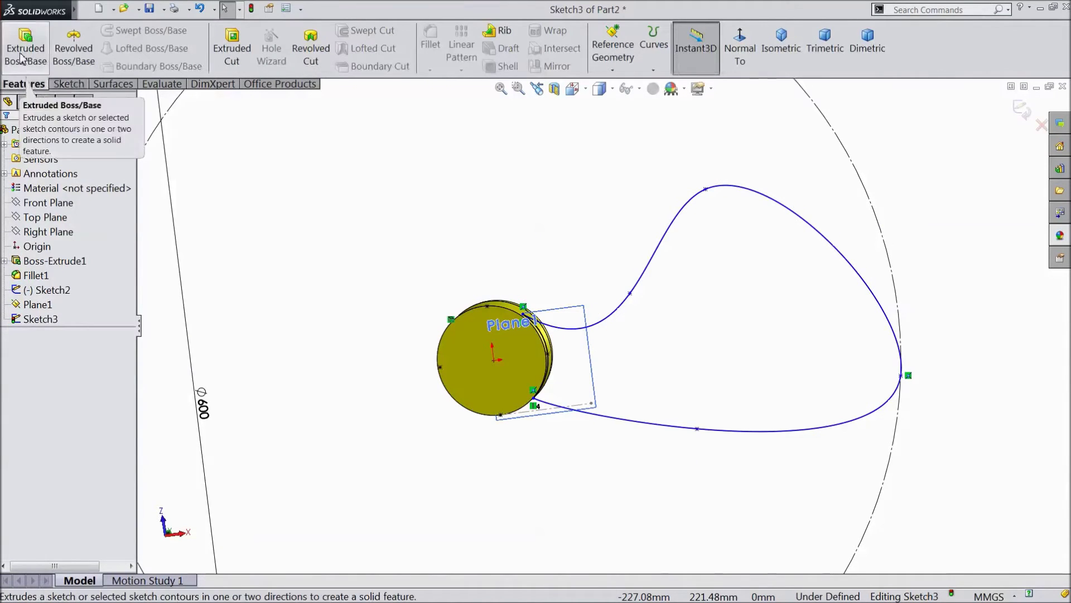
Extrude the blade profile 2 mm in the reversed direction, merged with the dome hub.
left_click(42, 68)
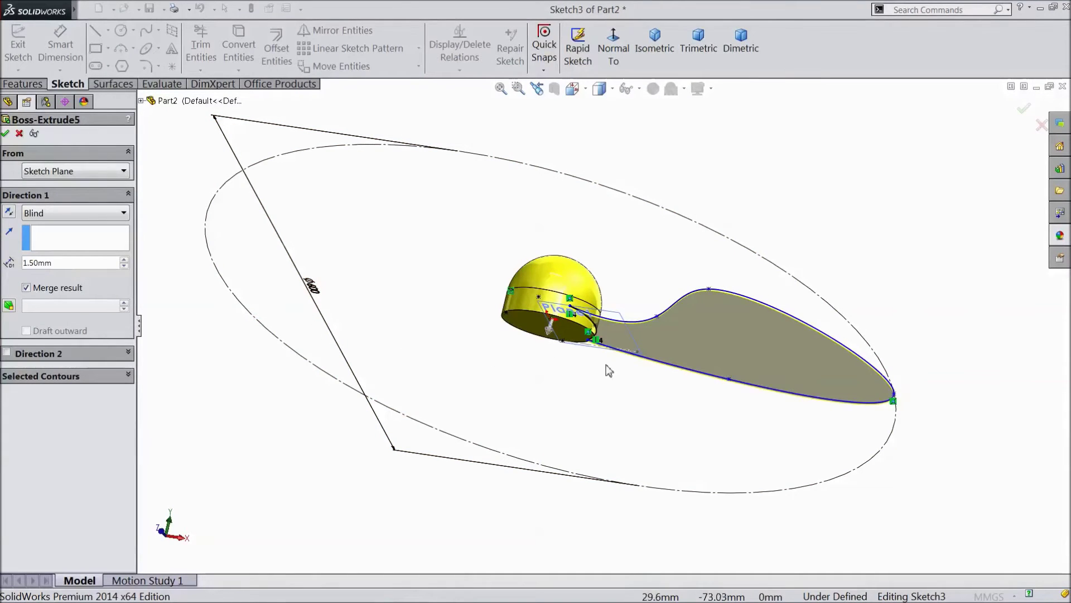
scroll(608, 371, "down", 5)
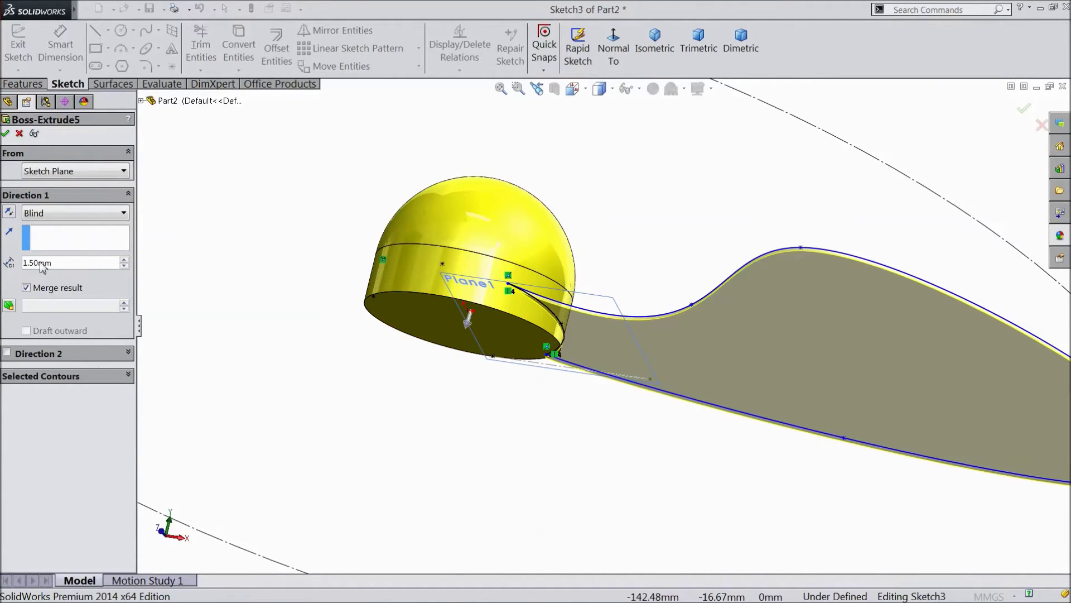
left_click(8, 213)
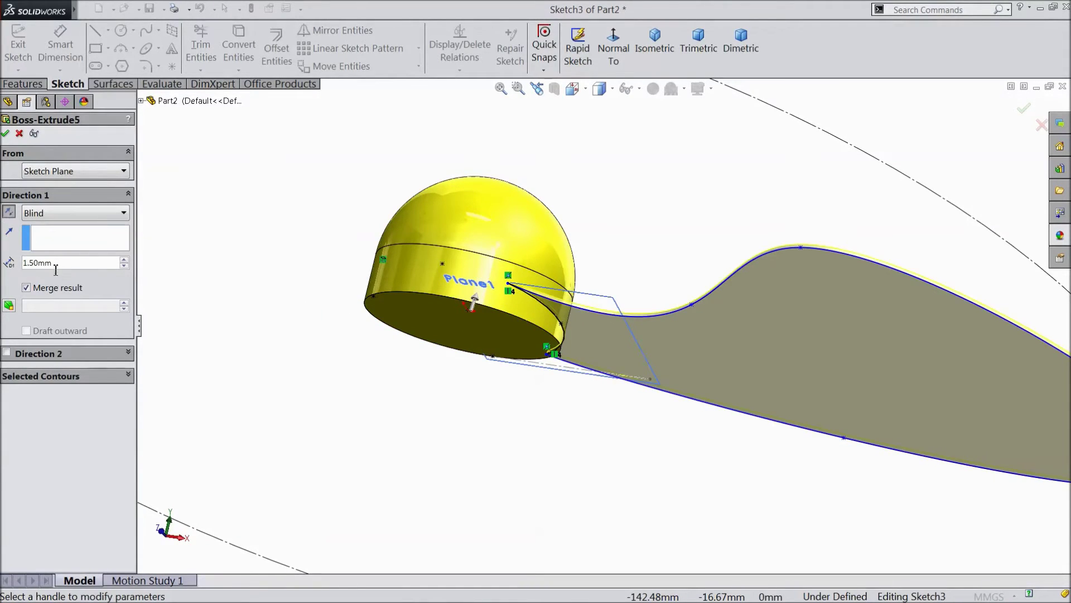
type("2")
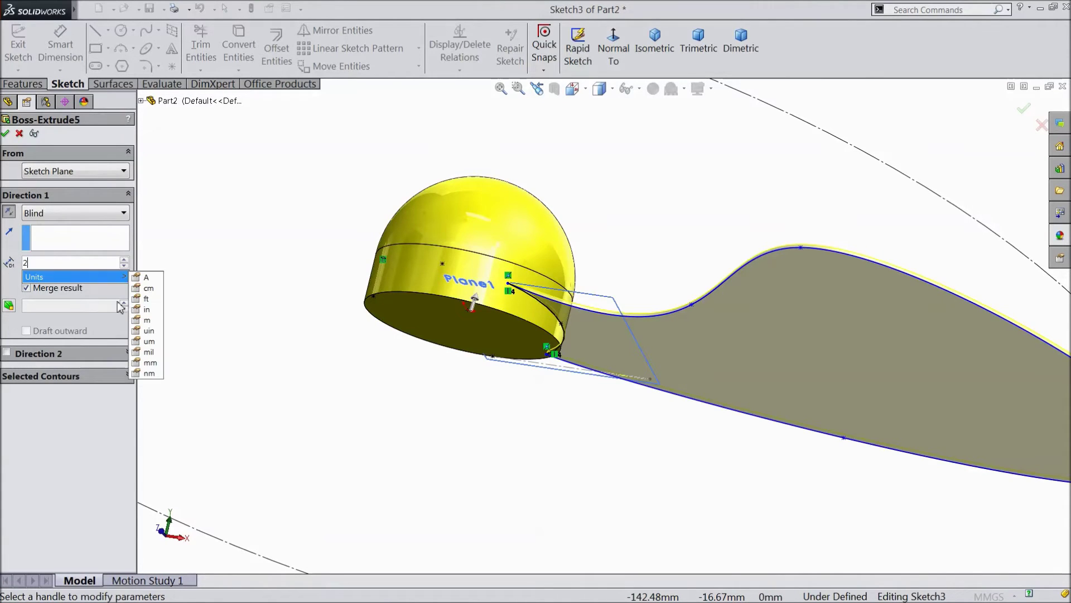
key("Return")
mouse_move(285, 311)
middle_mouse_down()
mouse_move(268, 333)
mouse_move(211, 167)
mouse_move(177, 151)
mouse_move(220, 198)
middle_mouse_up()
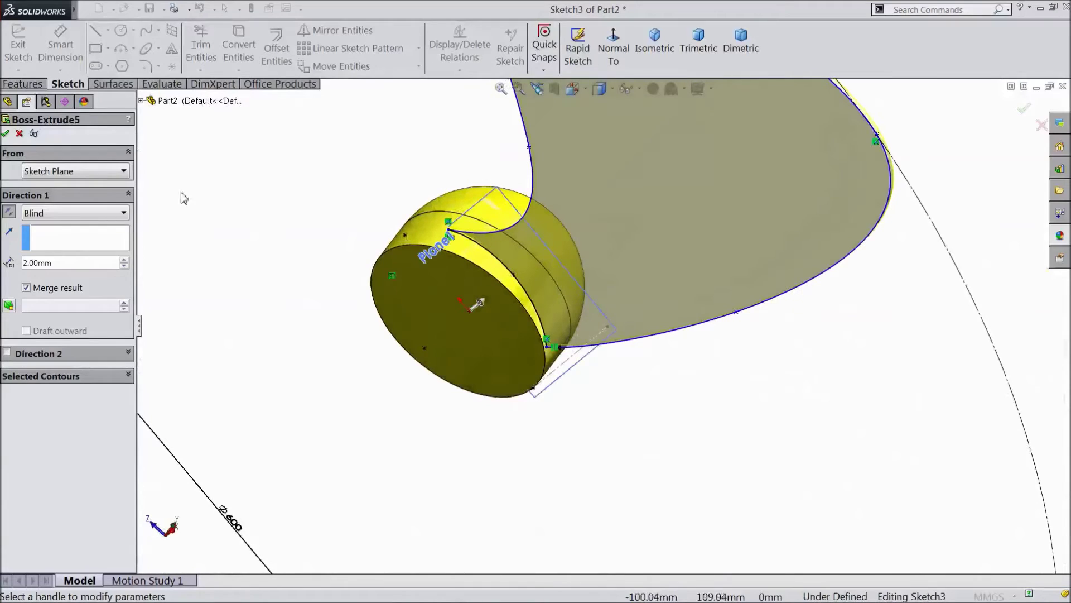
left_click(7, 132)
middle_click_drag(170, 270, 541, 232)
scroll(541, 232, "down", 3)
scroll(611, 162, "down", 2)
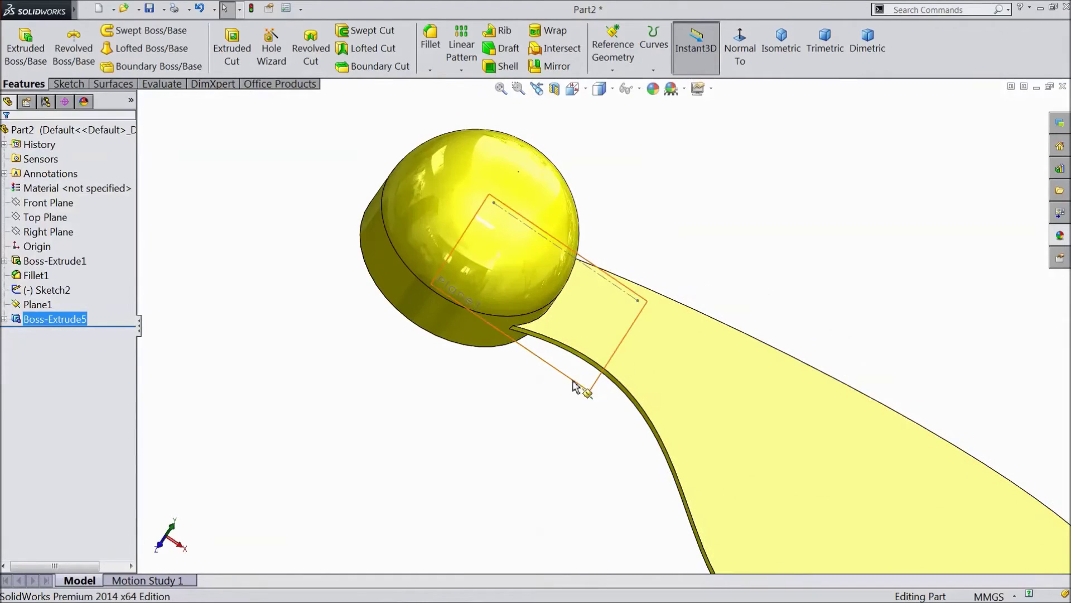
Hide the blade's dashed guide sketch, Sketch2.
left_click(582, 387)
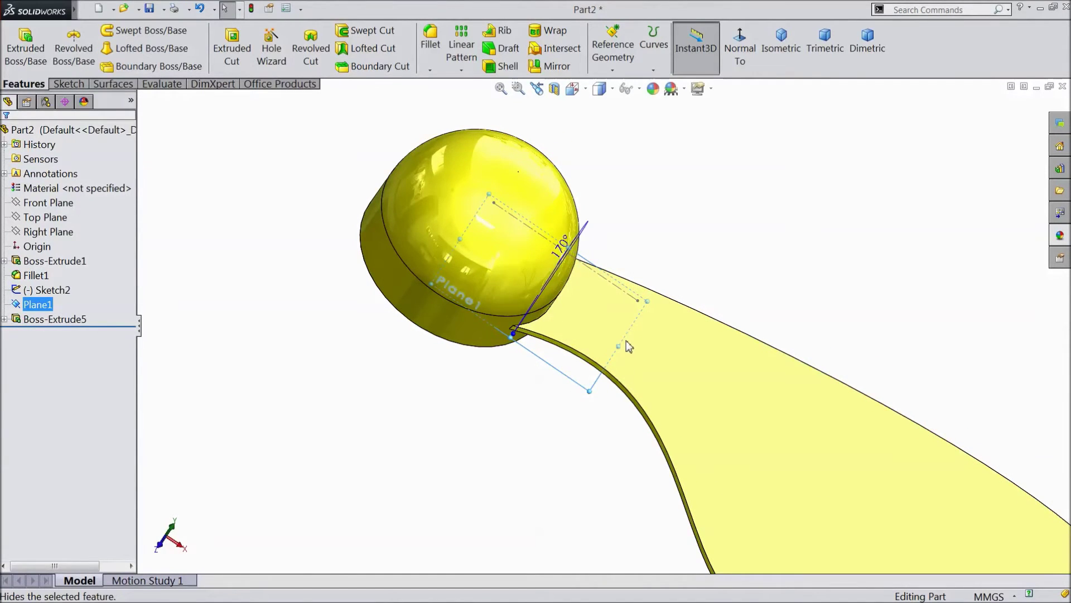
key("Escape")
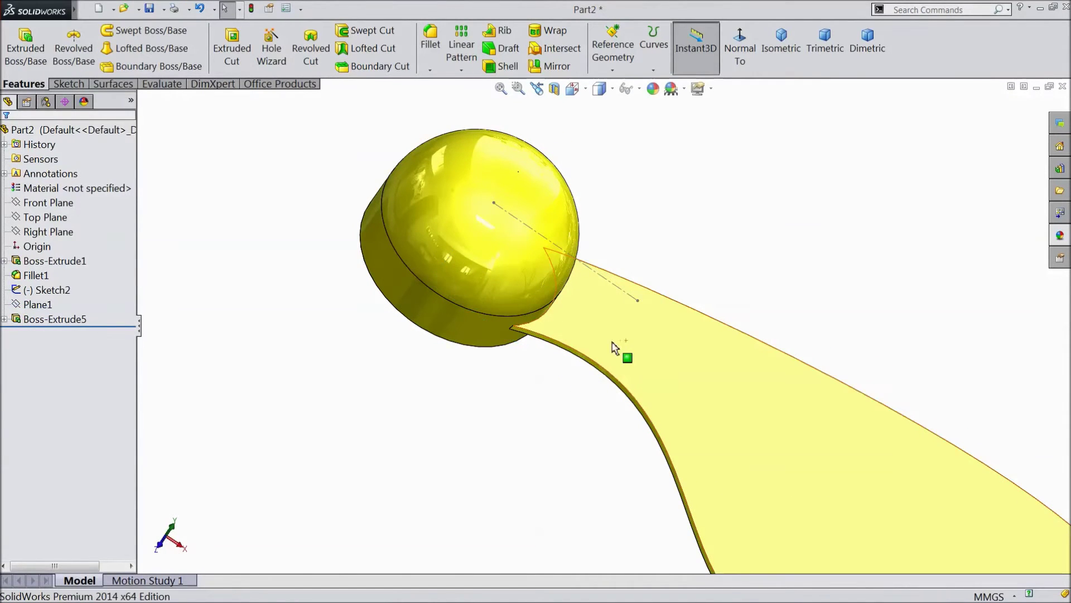
left_click(613, 291)
left_click(648, 252)
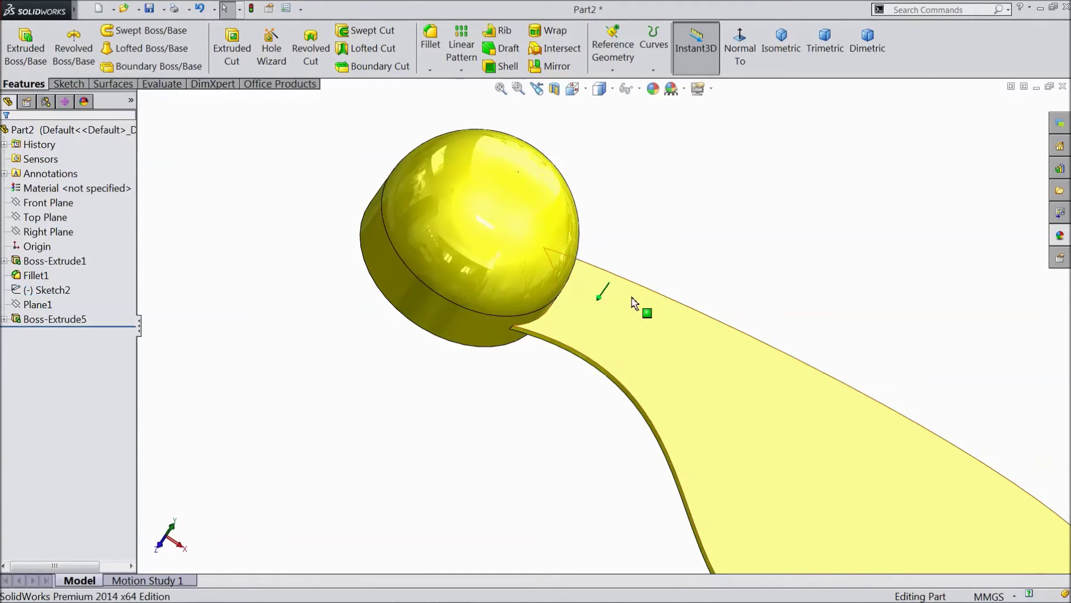
Start a circular pattern using the hub's cylindrical face as its axis.
left_click(461, 69)
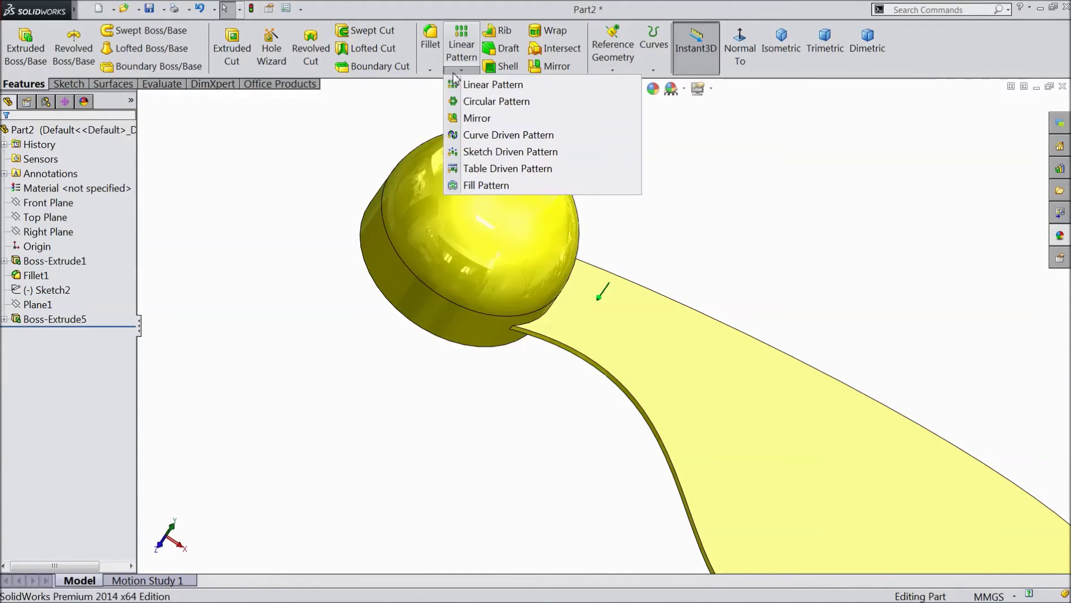
left_click(496, 101)
scroll(600, 363, "down", 5)
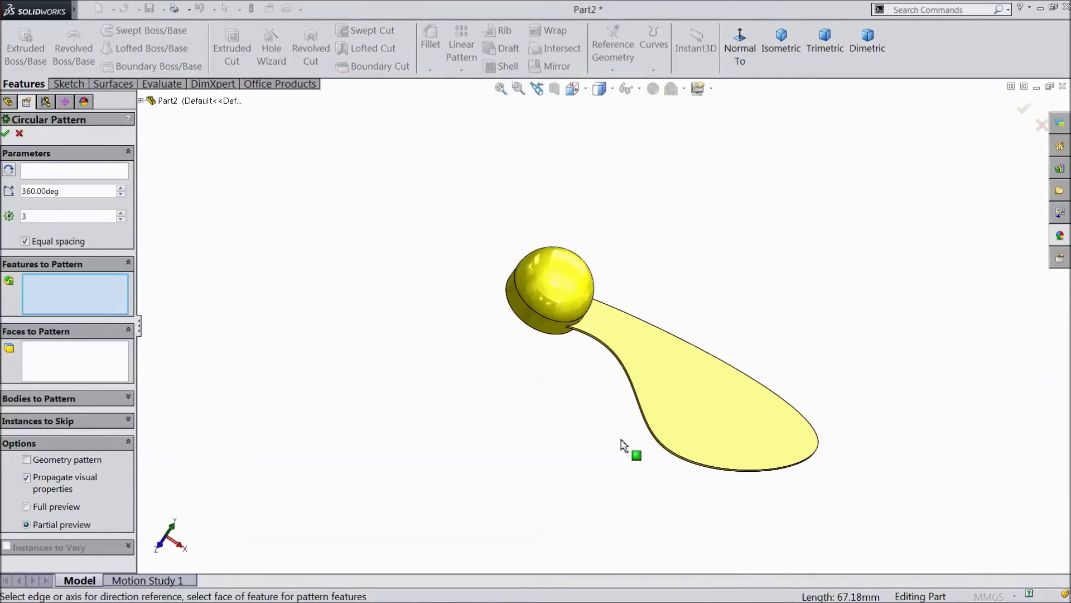
scroll(592, 365, "down", 2)
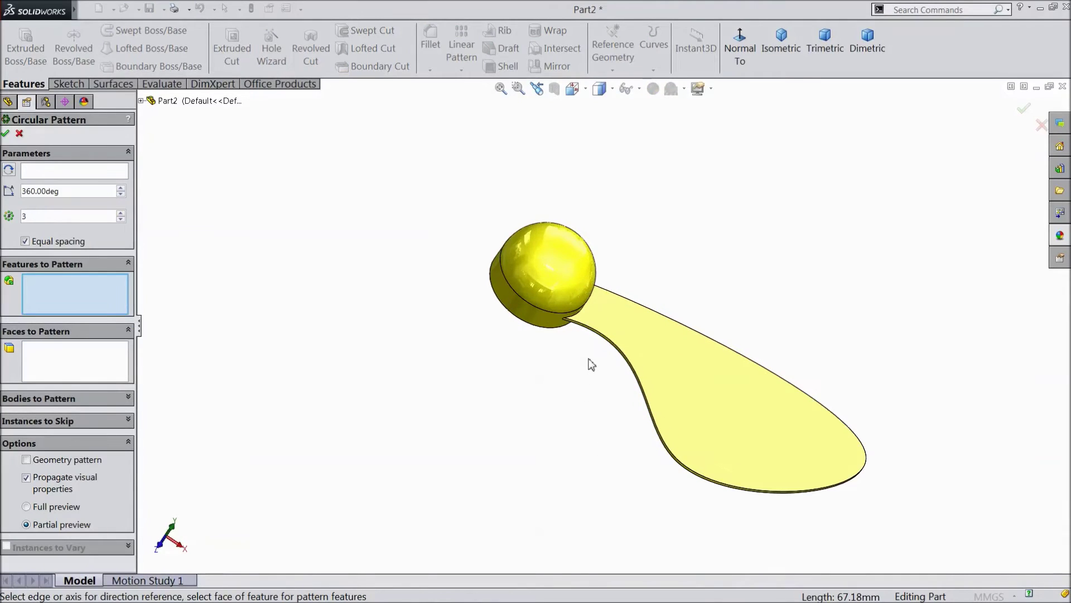
left_click(80, 173)
left_click(531, 315)
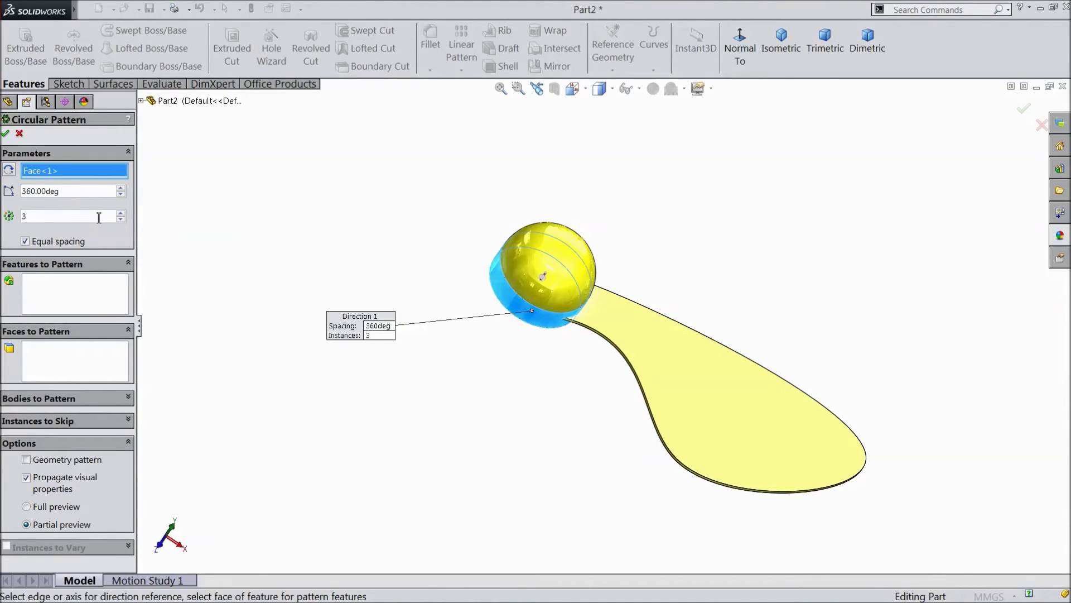
Pattern the blade, Boss-Extrude5, as 3 equal instances over 360°.
left_click(81, 309)
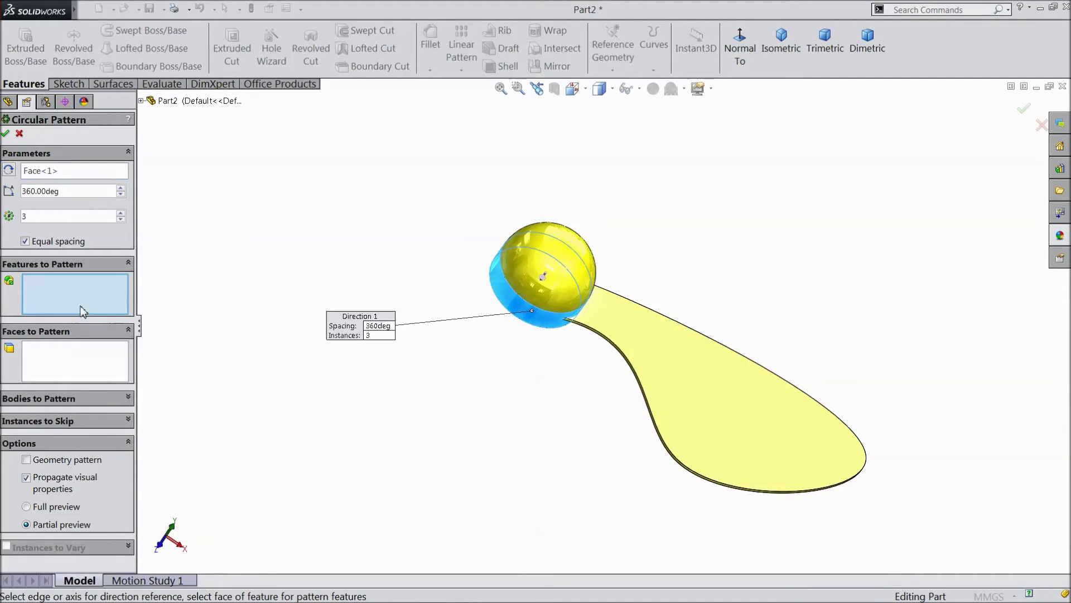
left_click(764, 437)
key("ctrl+Down")
key("ctrl+Down")
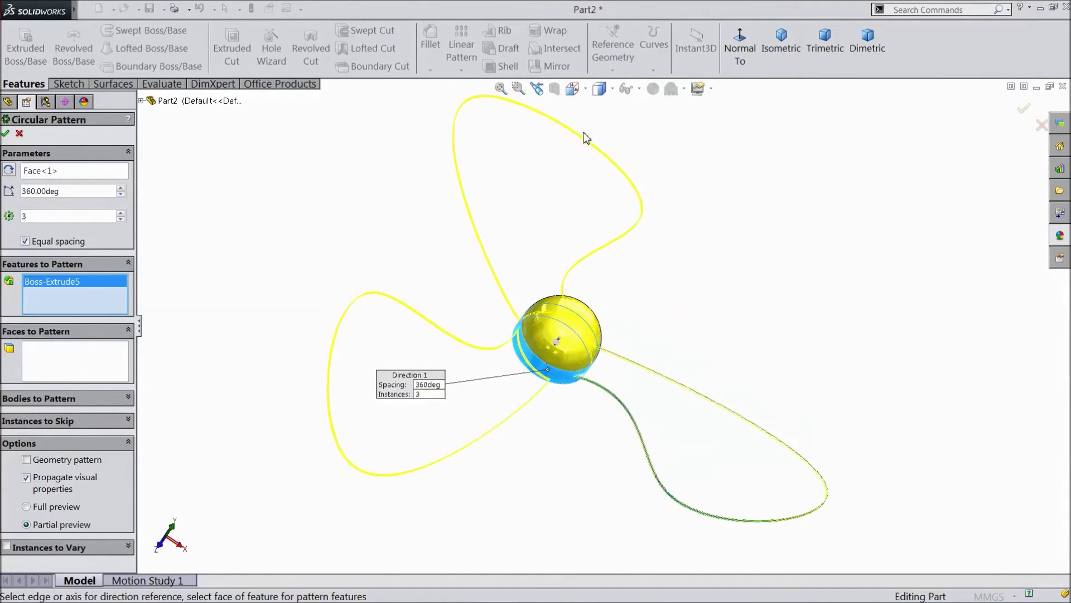
middle_click_drag(647, 347, 647, 444)
scroll(634, 465, "up", 2)
scroll(591, 513, "down", 3)
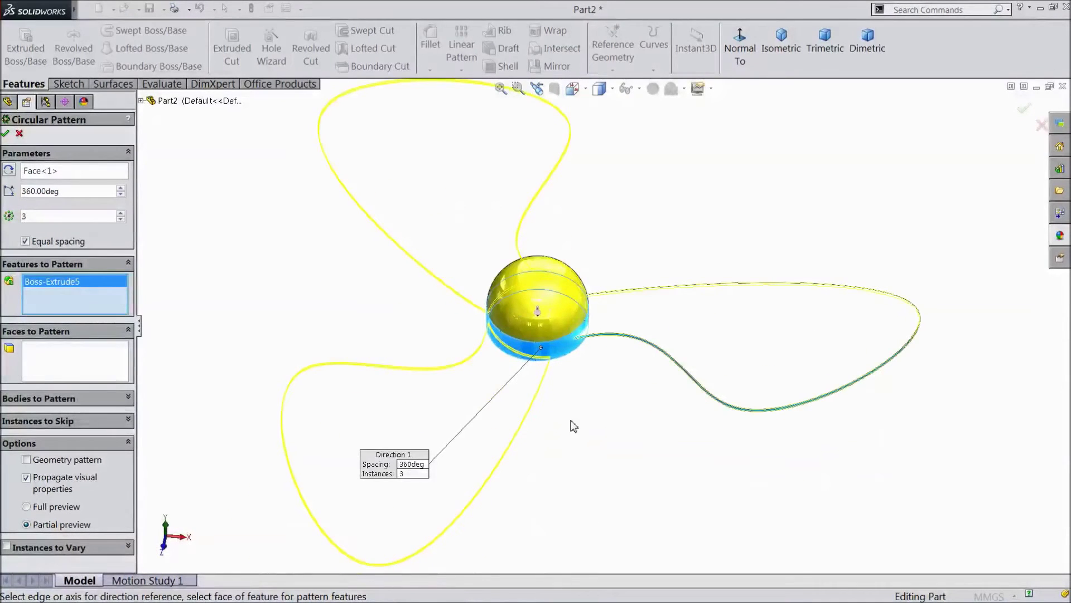
left_click(5, 133)
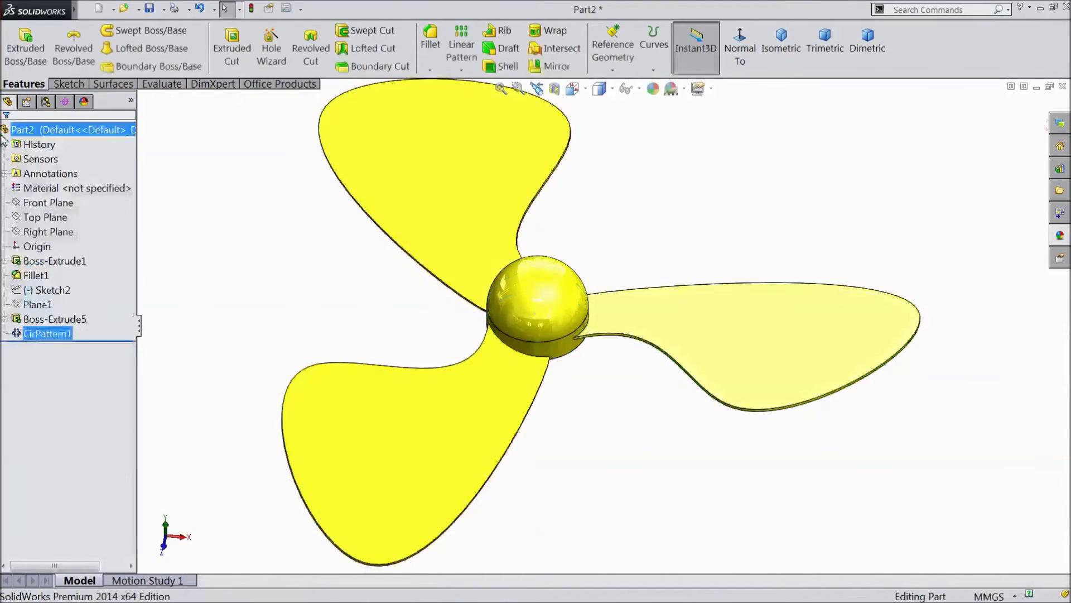
Turn the propeller around and select the hub's flat back face.
middle_click_drag(619, 519, 616, 402)
middle_click_drag(597, 450, 679, 275)
scroll(613, 481, "down", 3)
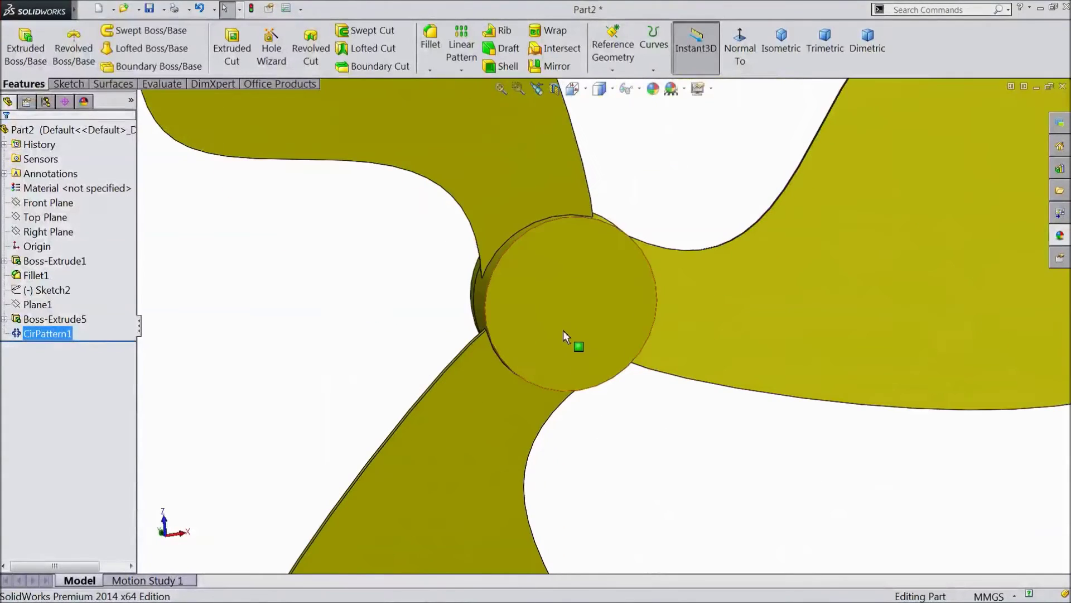
left_click(555, 319)
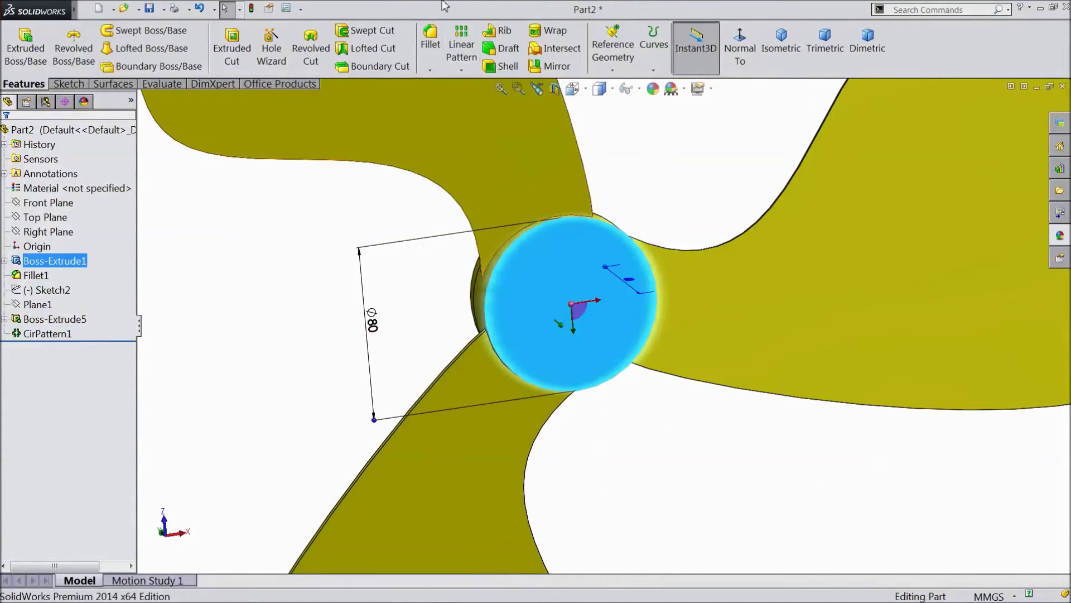
Shell the hub with a 2 mm outward wall, leaving the flat back face open.
left_click(500, 66)
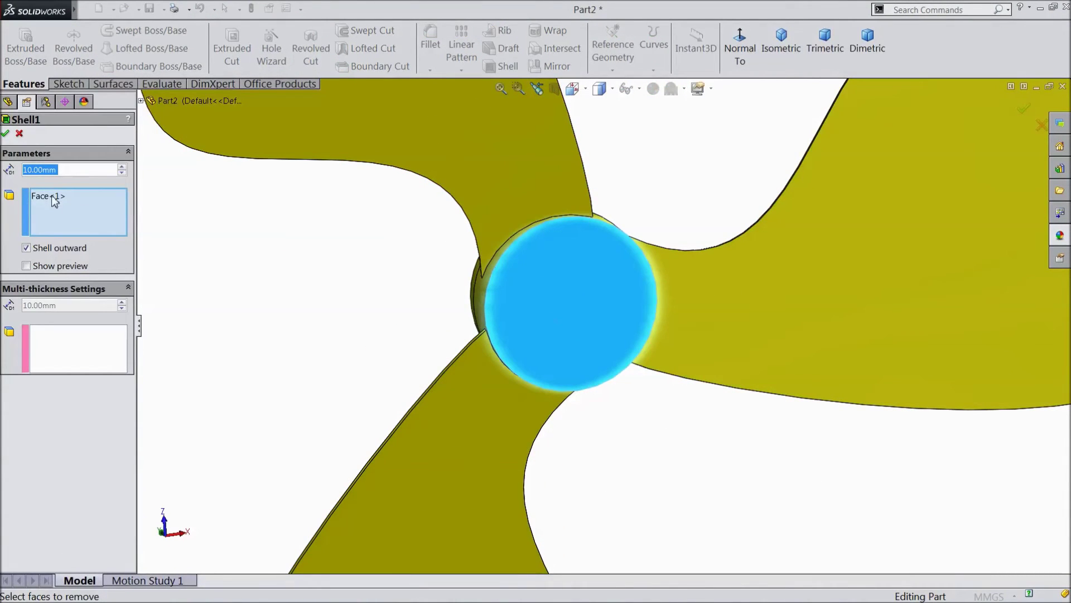
type("2")
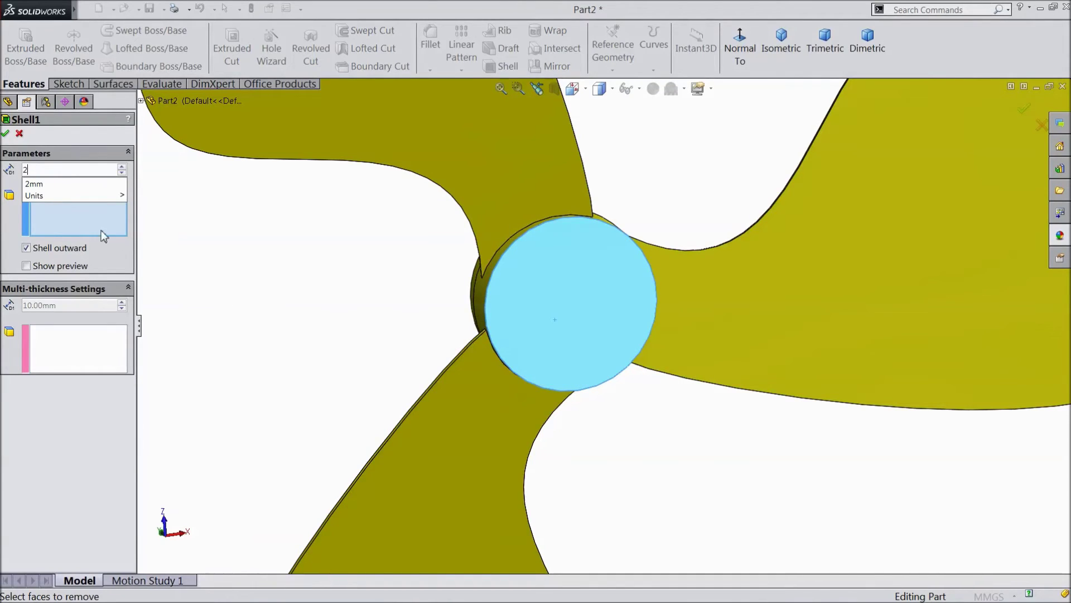
key("Return")
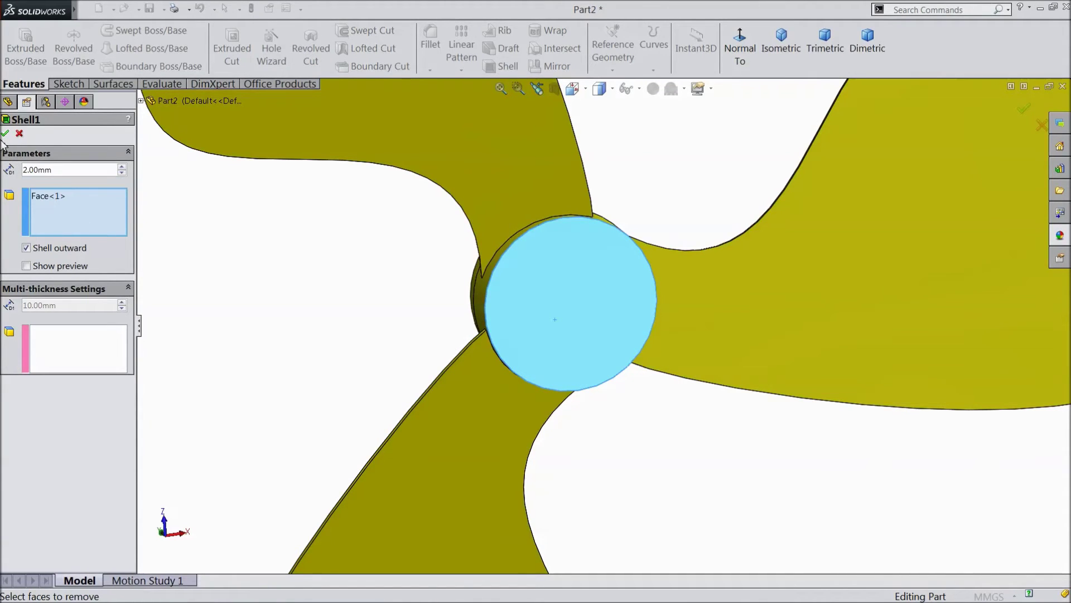
left_click(6, 134)
middle_click_drag(350, 367, 387, 334)
scroll(564, 316, "down", 5)
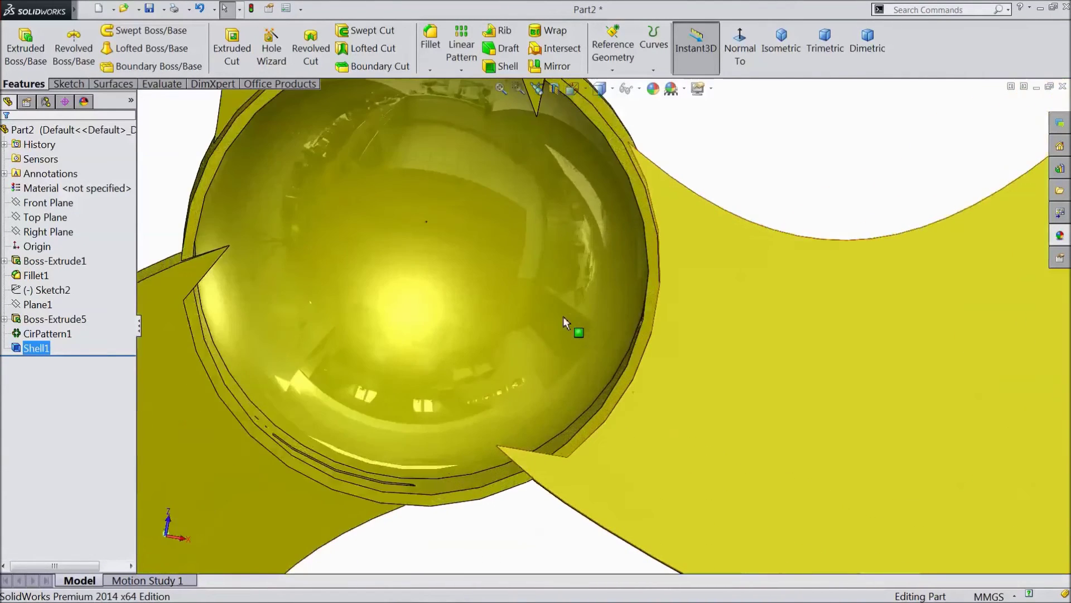
Start a sketch on the hub's rim face, viewed normal to it.
left_click(642, 343)
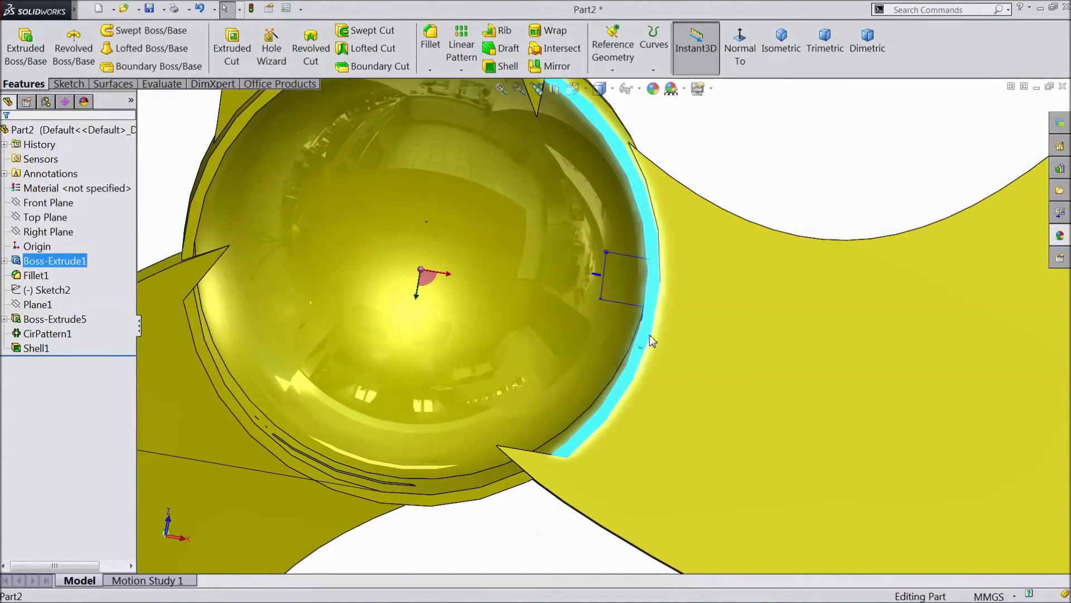
left_click(685, 307)
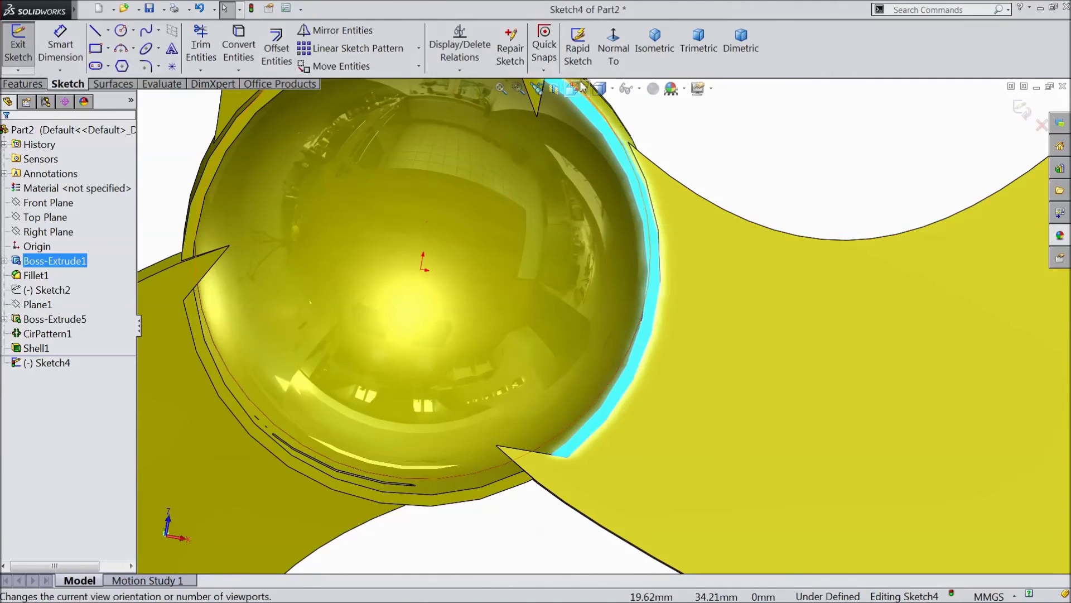
left_click(613, 47)
scroll(581, 335, "down", 3)
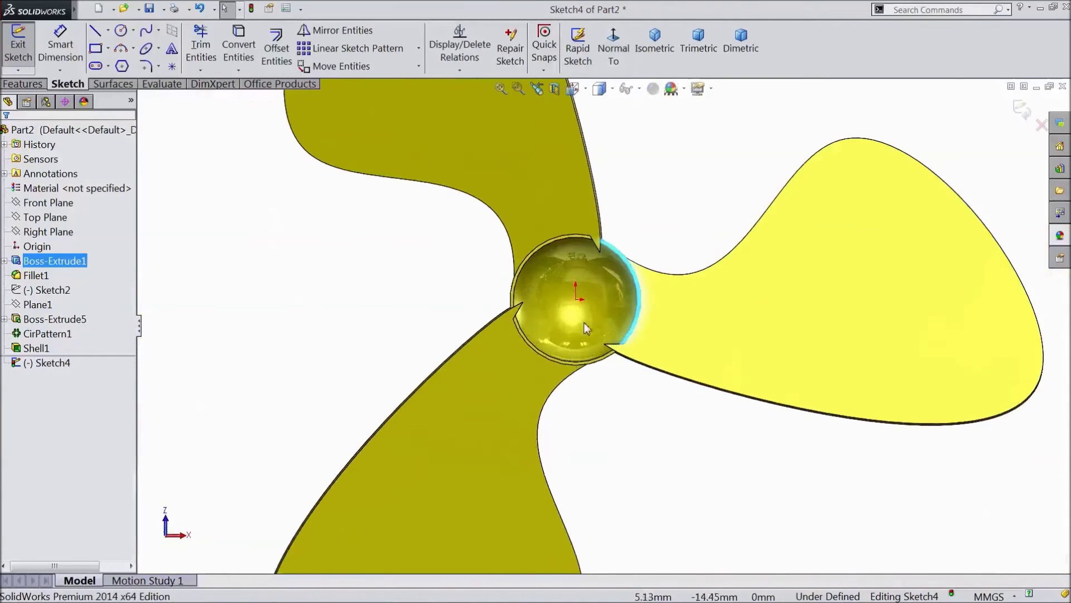
scroll(581, 330, "down", 3)
Draw two concentric circles at the origin and a rectangle across the inner one.
left_click(121, 30)
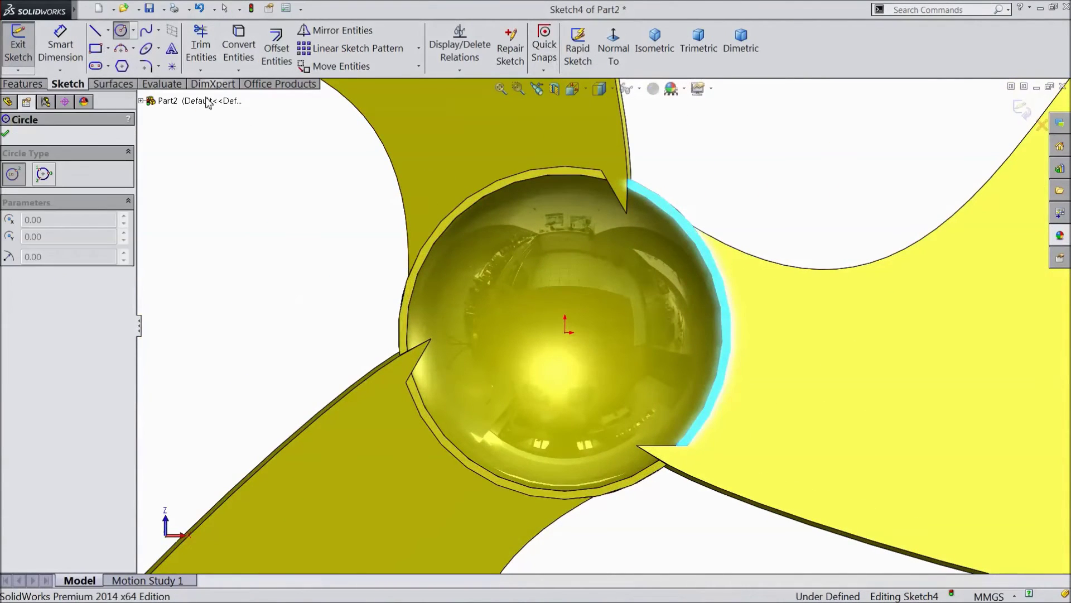
left_click_drag(565, 333, 567, 278)
left_click_drag(566, 332, 555, 302)
scroll(577, 313, "down", 5)
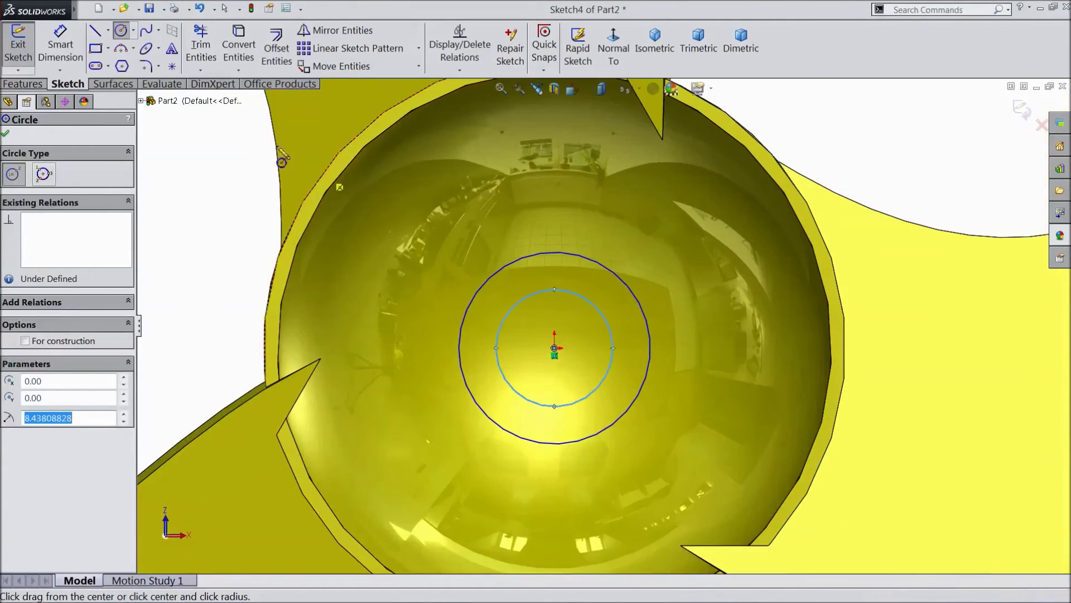
left_click(95, 48)
scroll(555, 351, "down", 2)
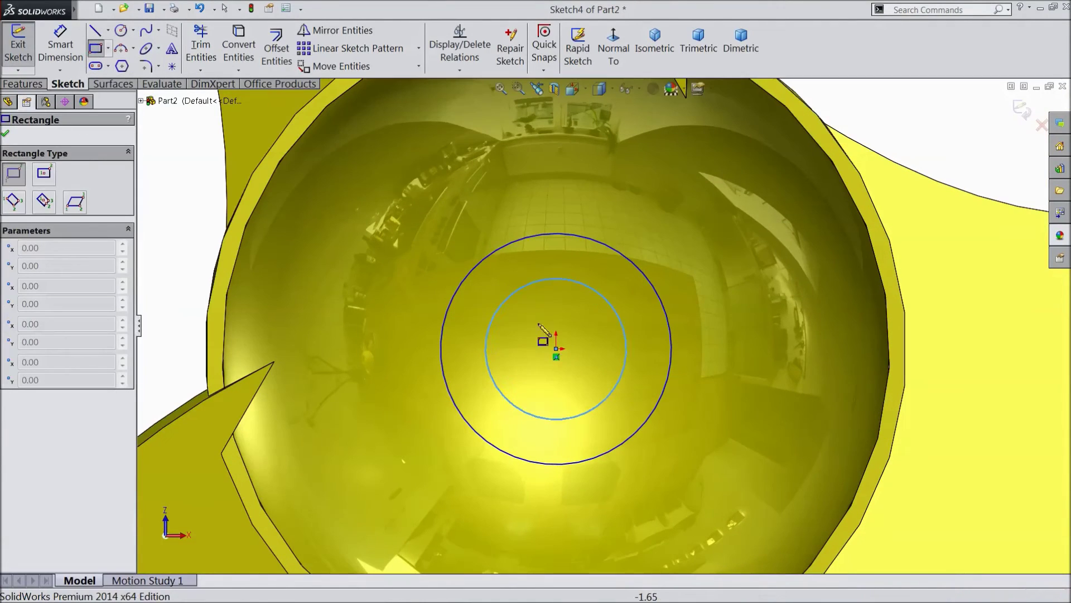
mouse_move(509, 266)
left_mouse_down()
mouse_move(537, 275)
mouse_move(607, 427)
left_mouse_up()
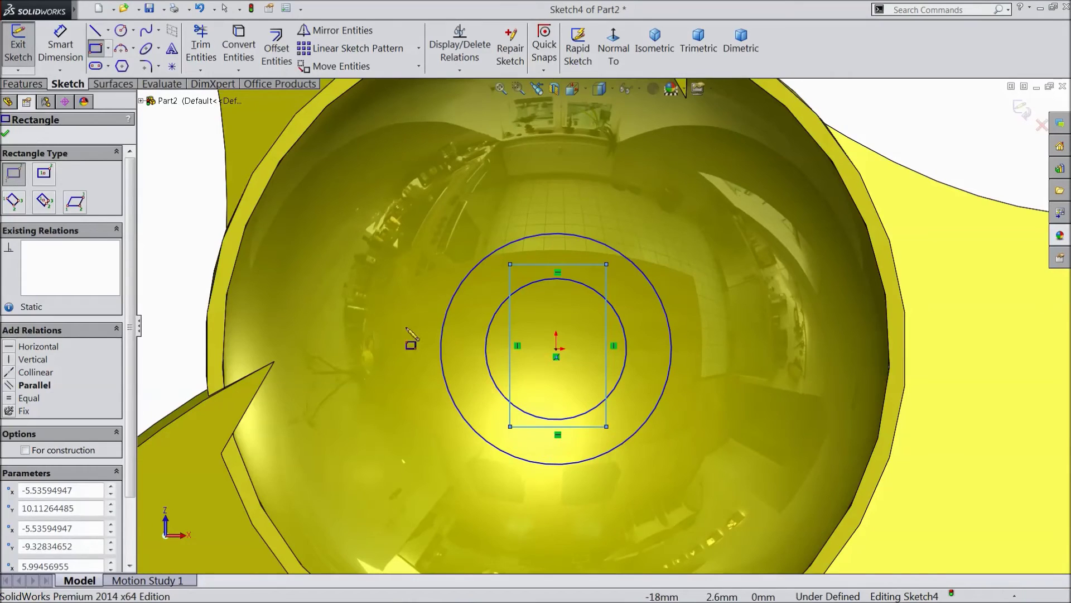
left_click(5, 134)
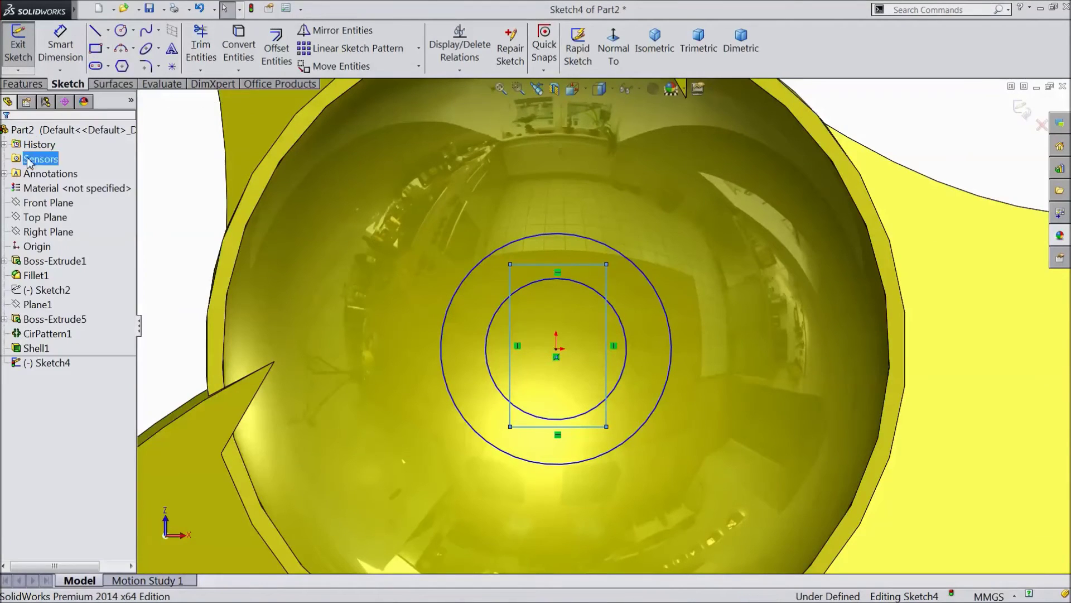
scroll(564, 437, "down", 4)
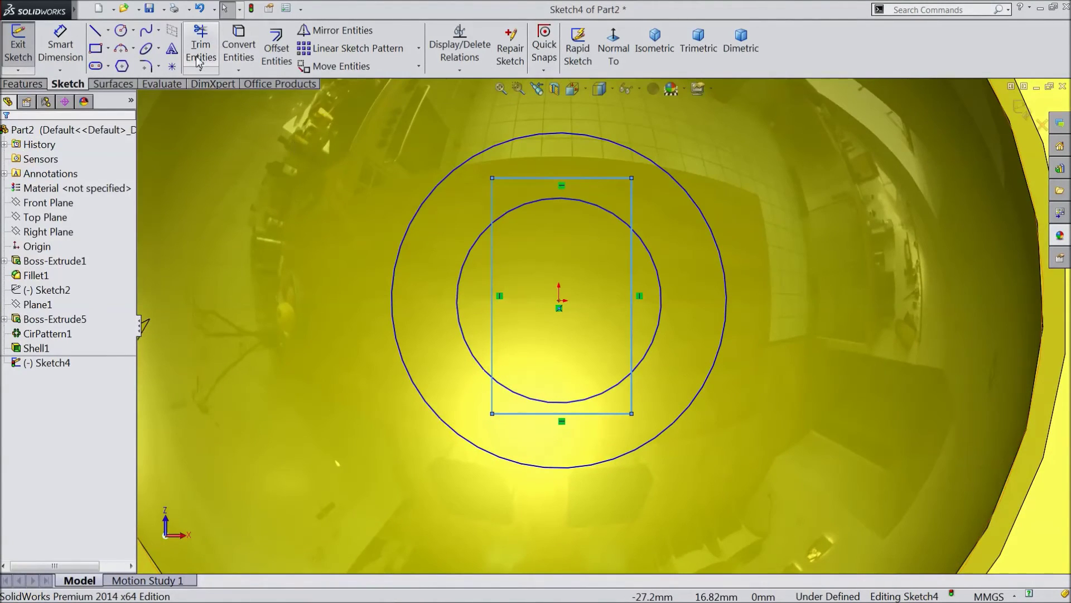
Power-trim the inner circle's top and bottom arcs and the rectangle's side edges inside it.
left_click(201, 50)
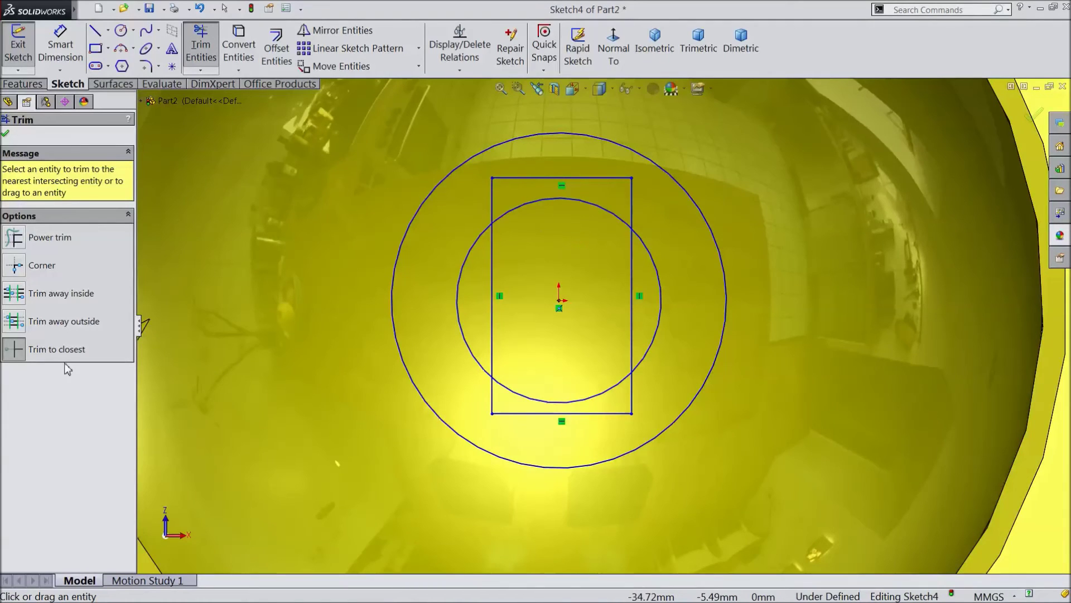
left_click(564, 196)
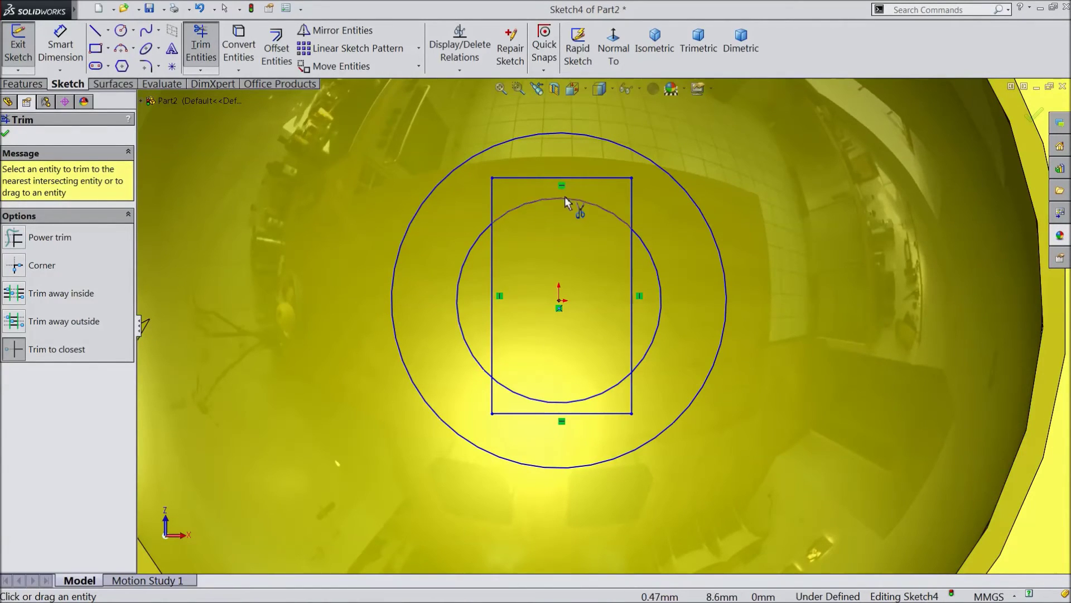
left_click(491, 265)
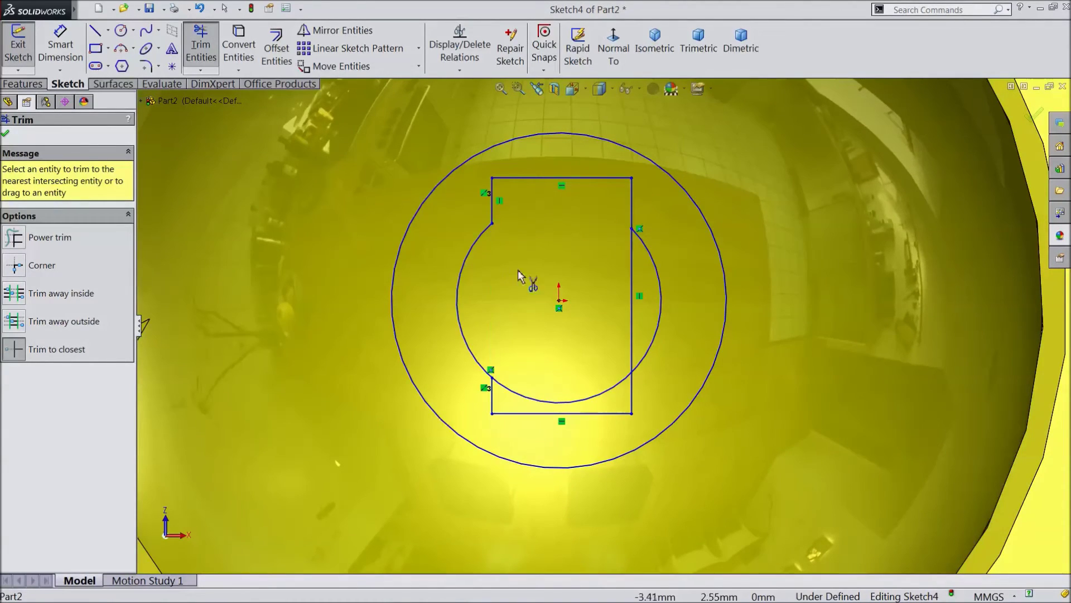
left_click(633, 309)
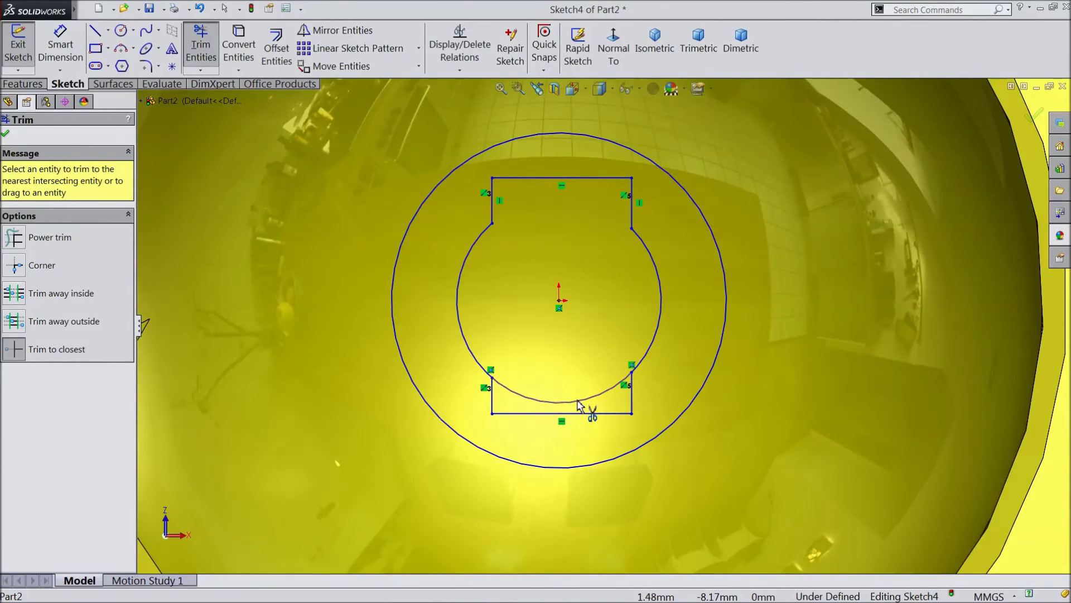
left_click(578, 403)
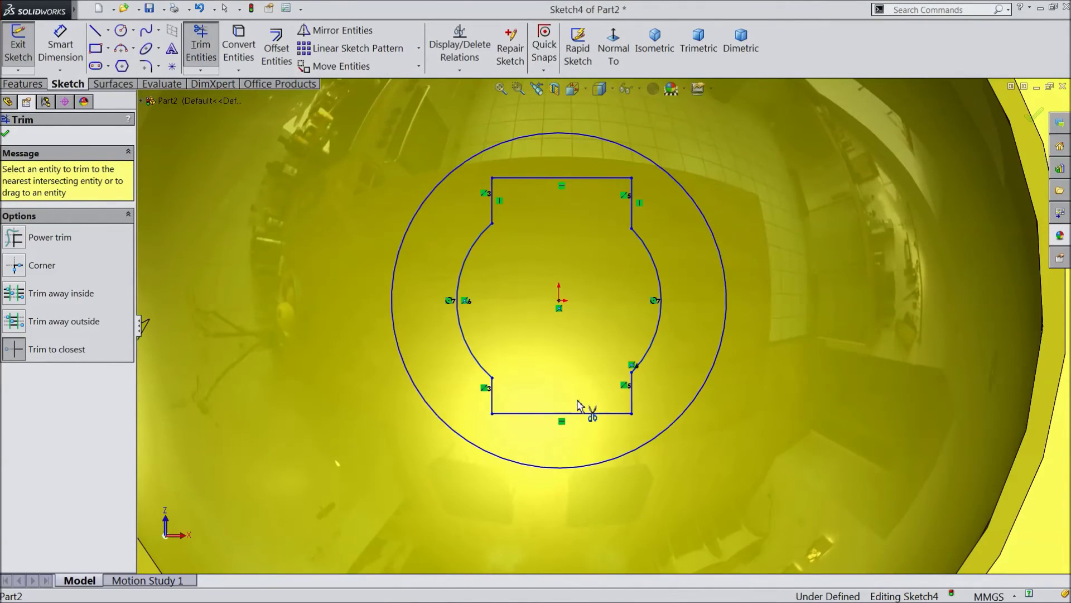
left_click(5, 134)
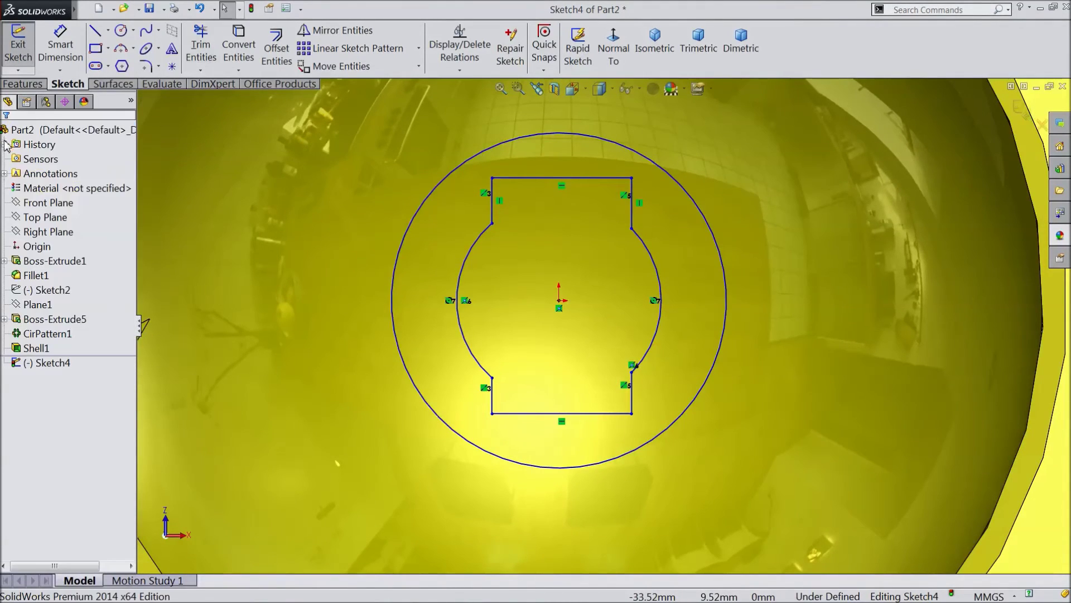
Make the three short vertical lines of the keyed outline equal in length.
left_click(493, 401)
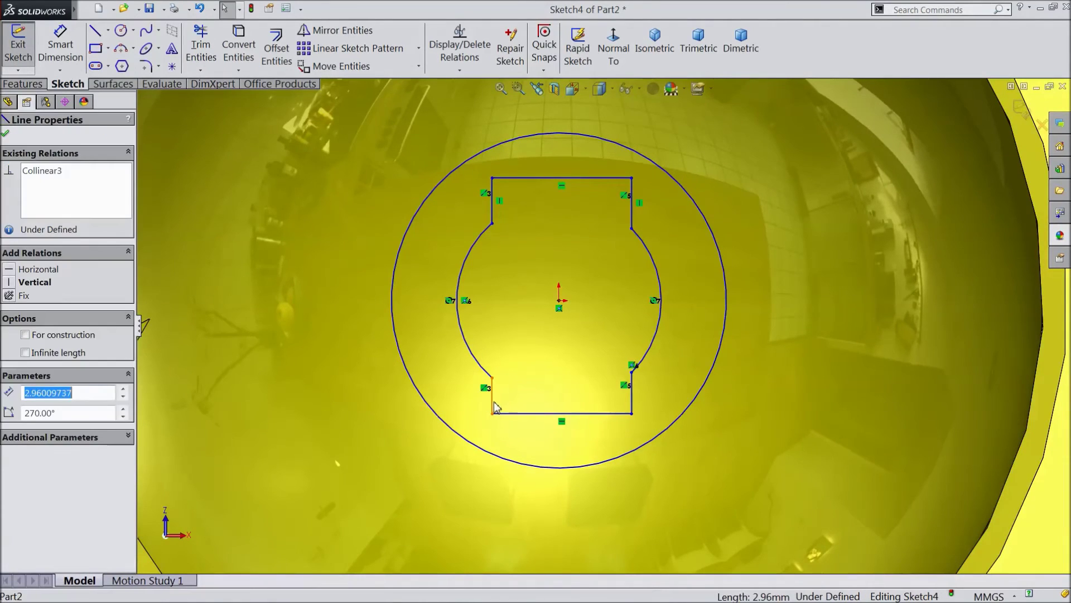
left_click(634, 402, "ctrl")
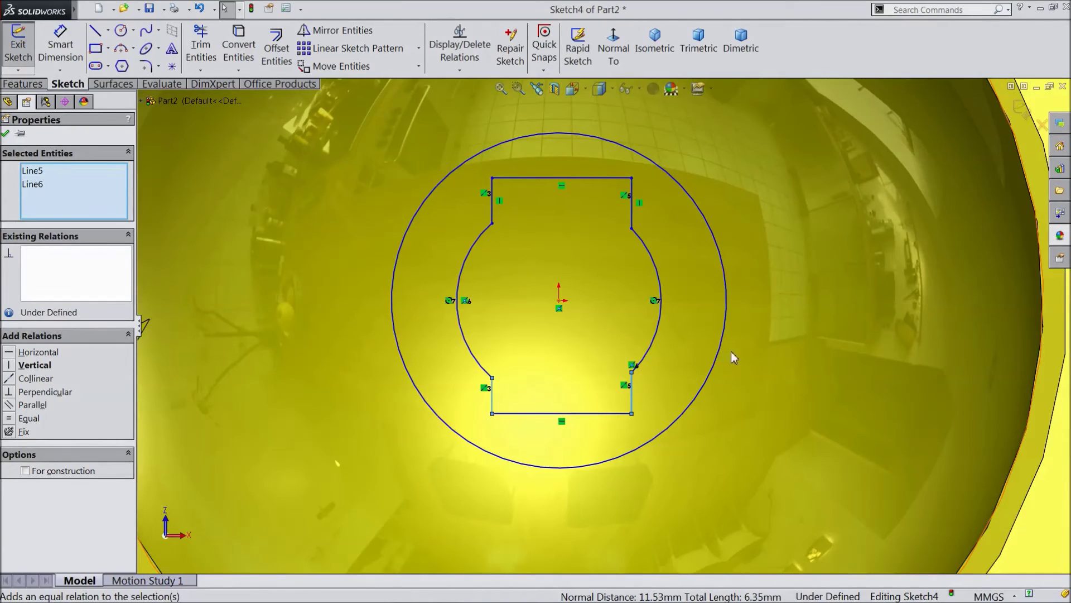
key("alt+q")
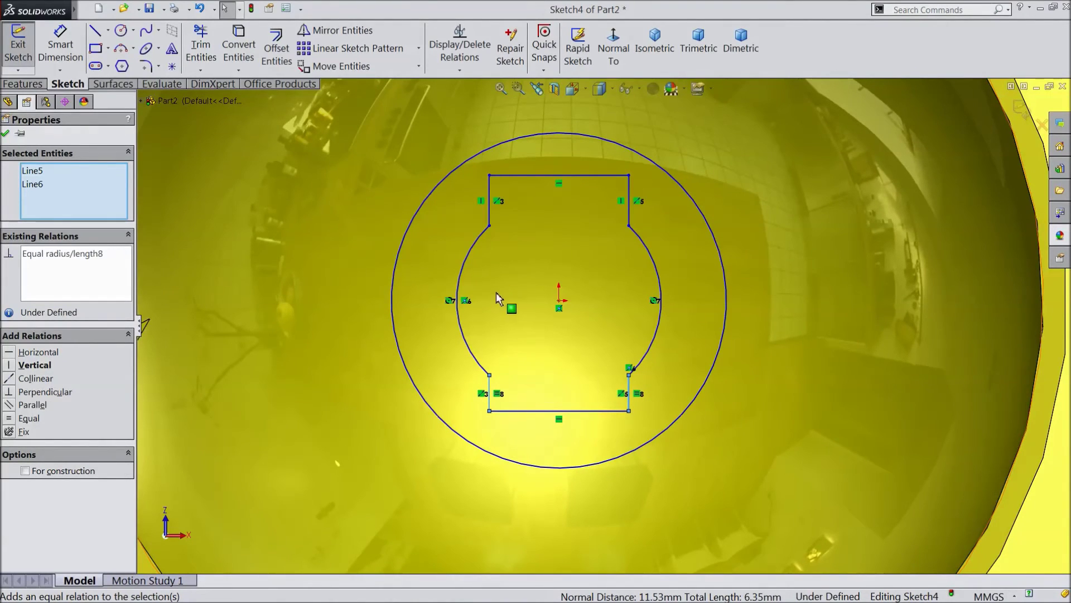
left_click(491, 201, "ctrl")
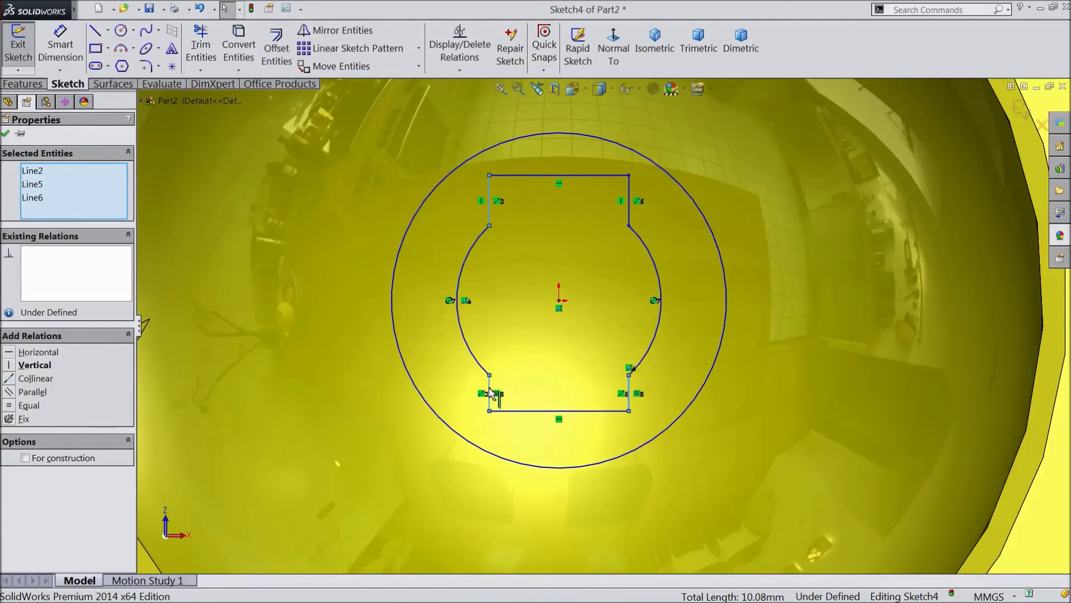
left_click(574, 338)
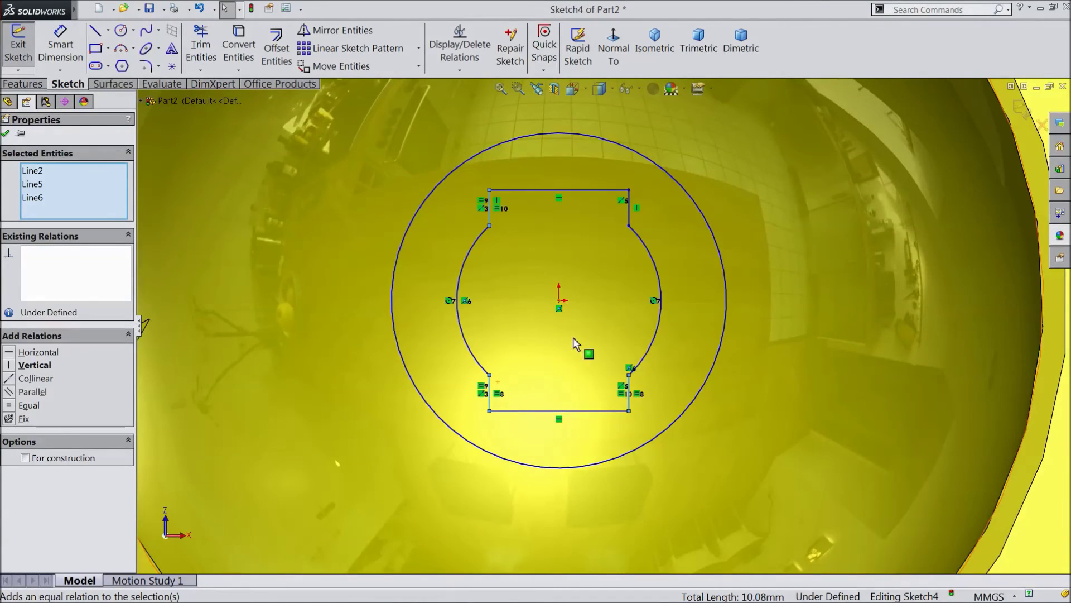
left_click(6, 134)
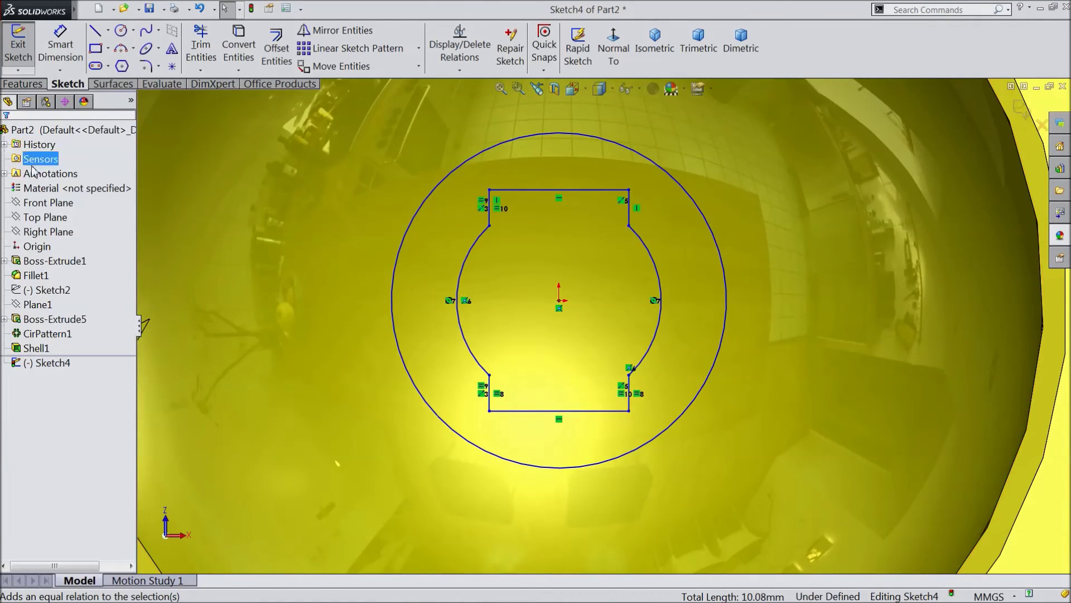
left_click(23, 84)
left_click(25, 47)
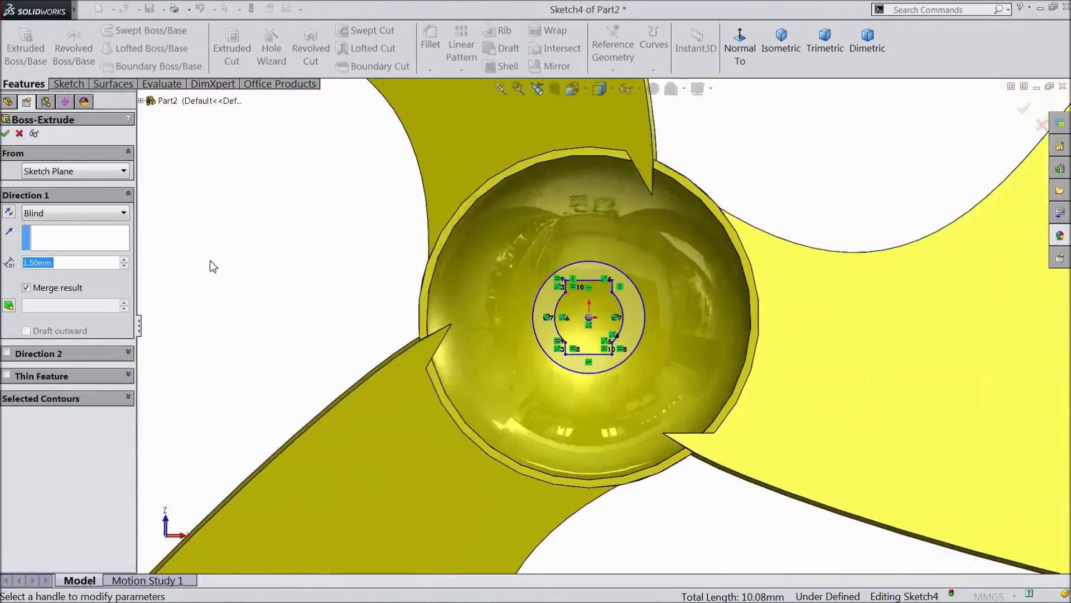
Extrude the keyed outline Up To Body, using the Shell1 body as the limit.
scroll(725, 386, "down", 3)
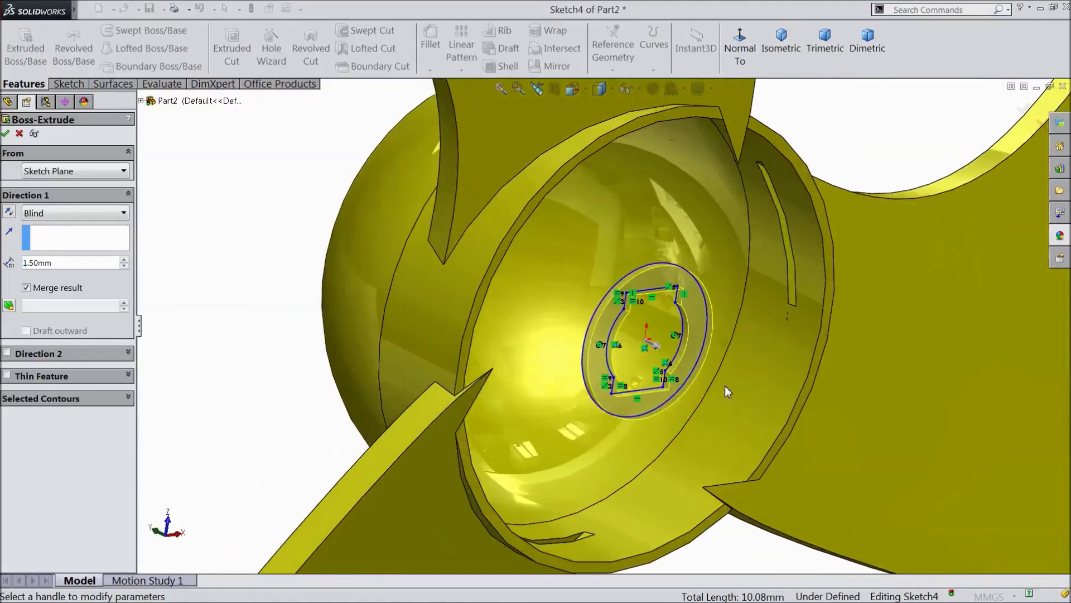
left_click(67, 213)
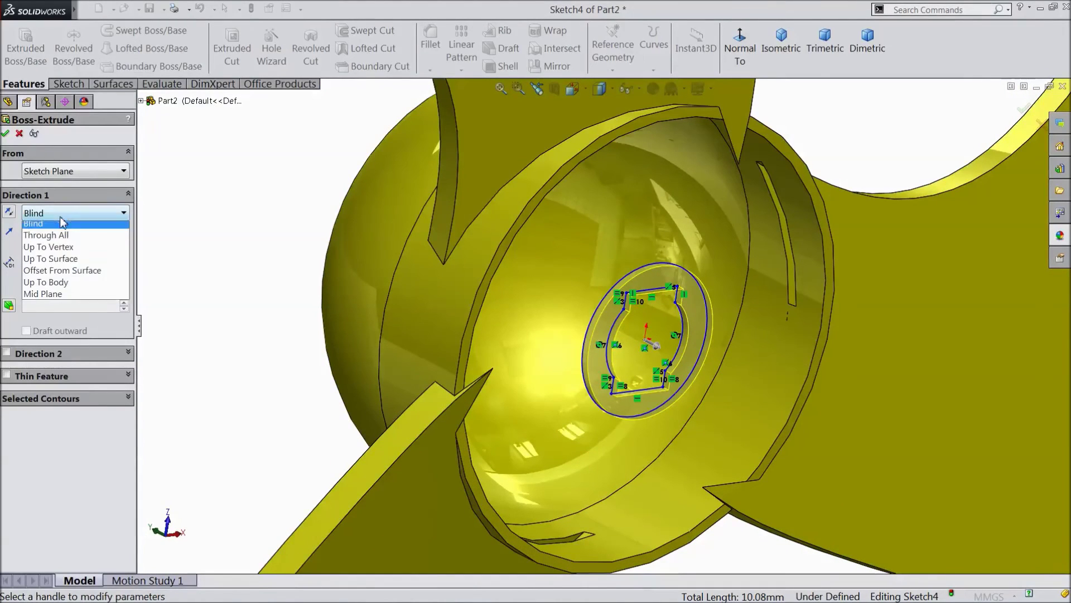
left_click(63, 290)
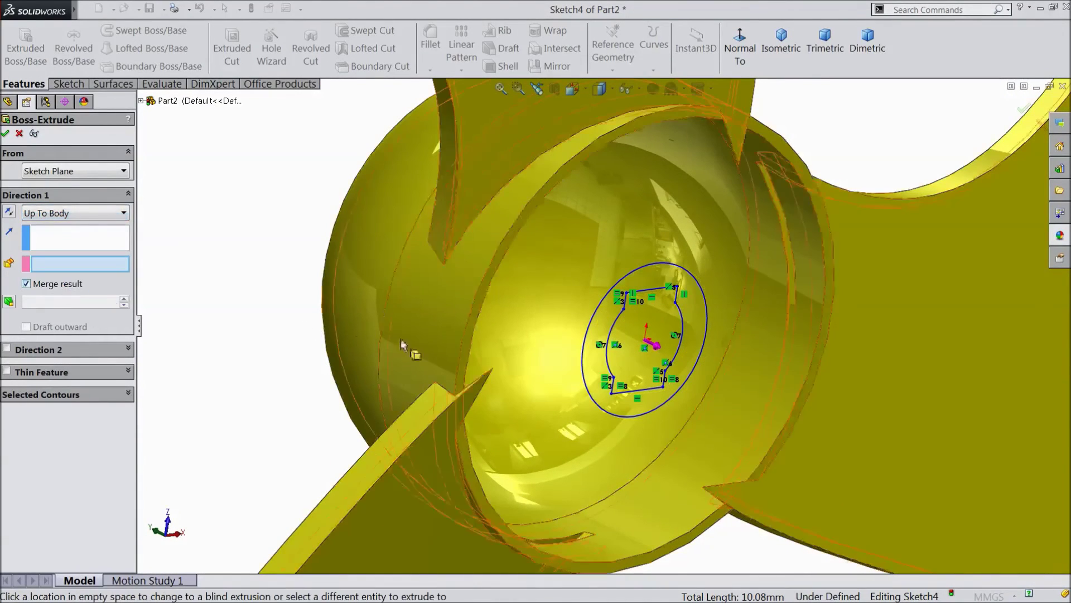
left_click(545, 291)
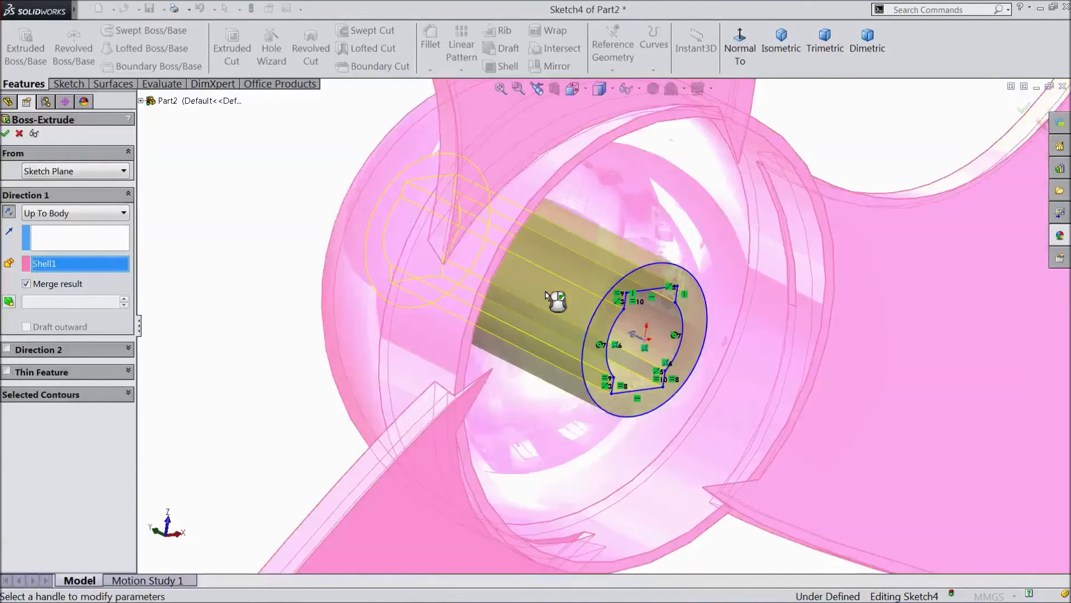
scroll(547, 296, "up", 6)
mouse_move(729, 499)
middle_mouse_down()
mouse_move(696, 444)
mouse_move(698, 480)
middle_mouse_up()
scroll(698, 480, "down", 2)
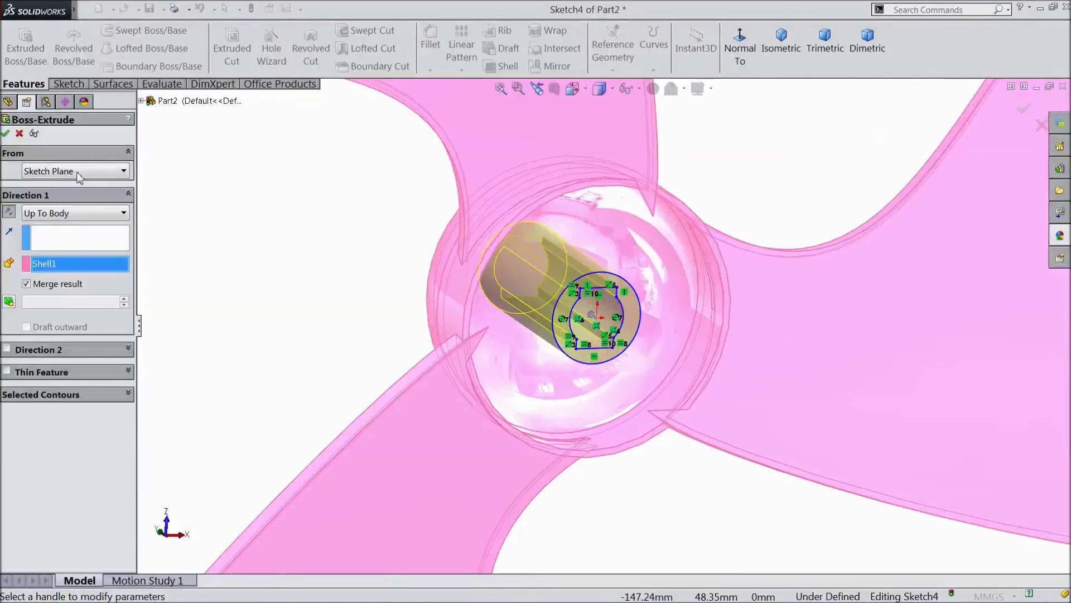
left_click(5, 133)
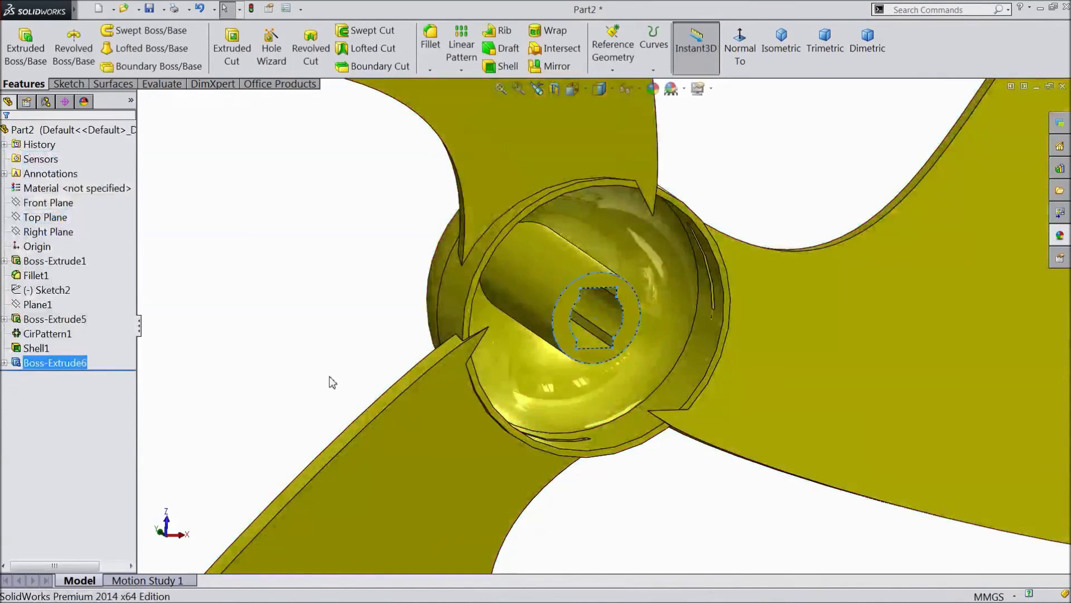
Orbit the finished propeller, including an isometric view, to inspect its blades and hub.
middle_click_drag(578, 495, 633, 462)
left_click(642, 466)
scroll(645, 469, "up", 3)
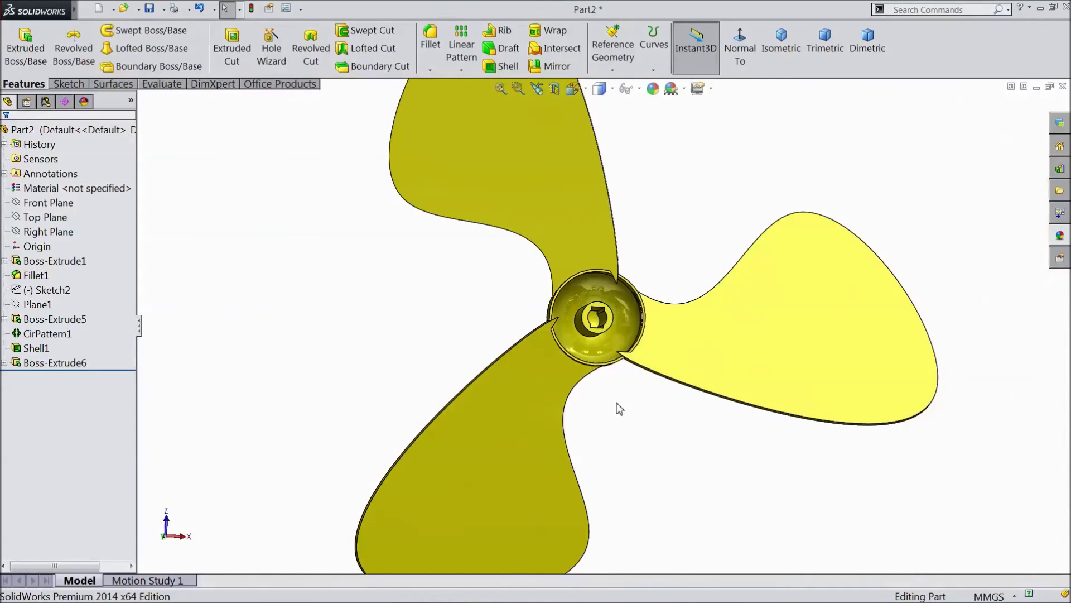
middle_click_drag(660, 169, 672, 430)
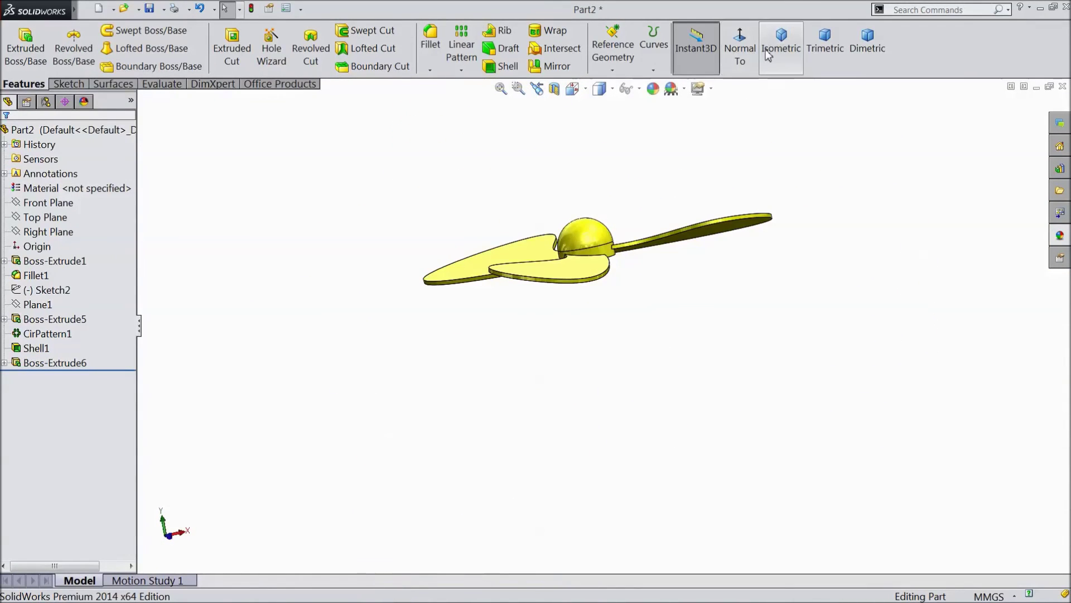
left_click(781, 45)
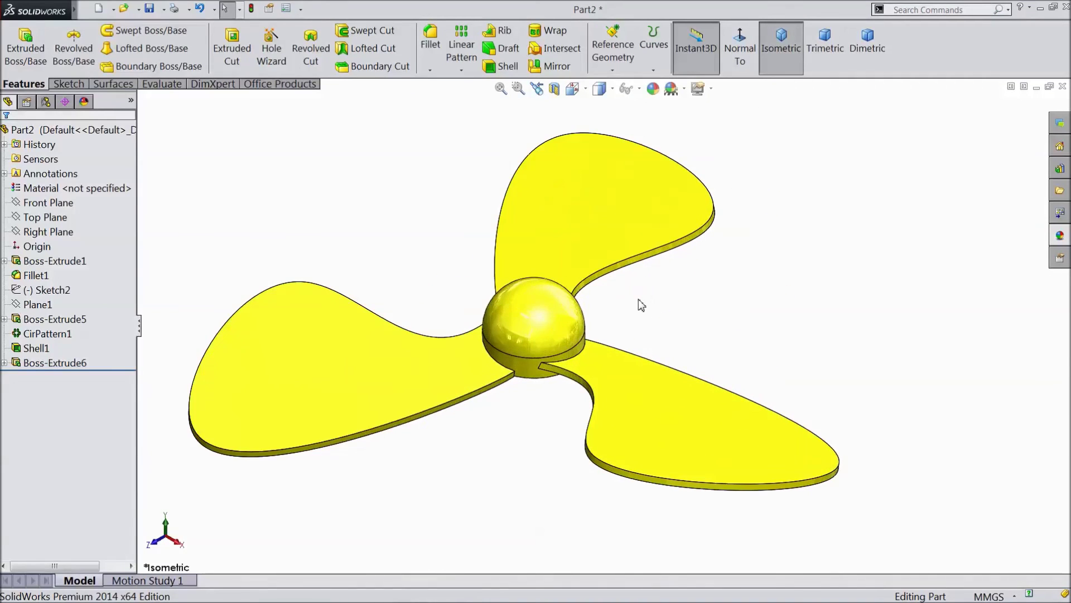
scroll(480, 319, "down", 2)
middle_click_drag(903, 302, 885, 316)
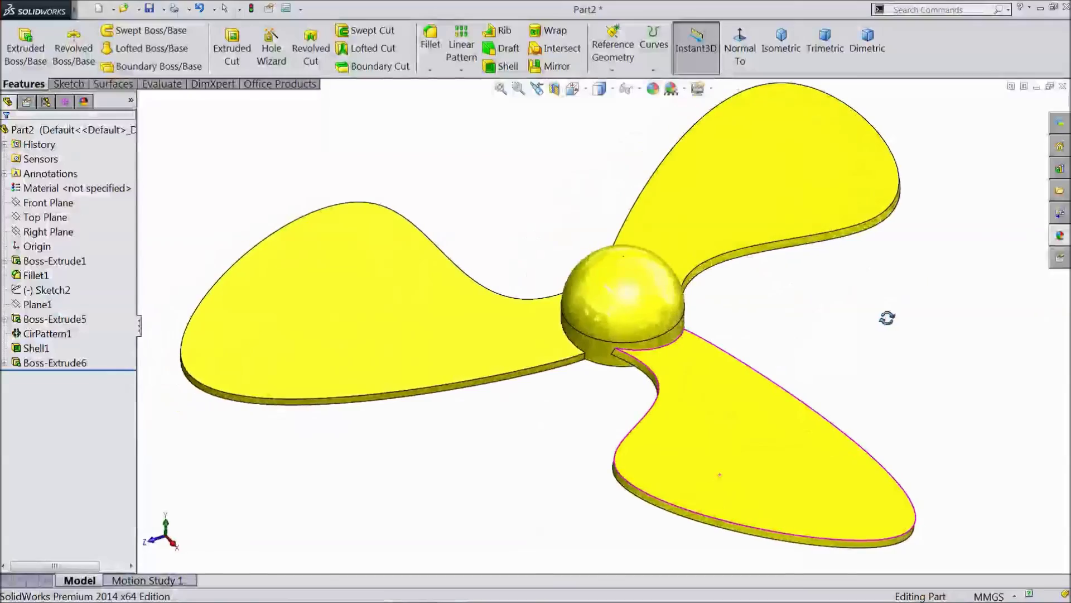
middle_click_drag(770, 326, 588, 165)
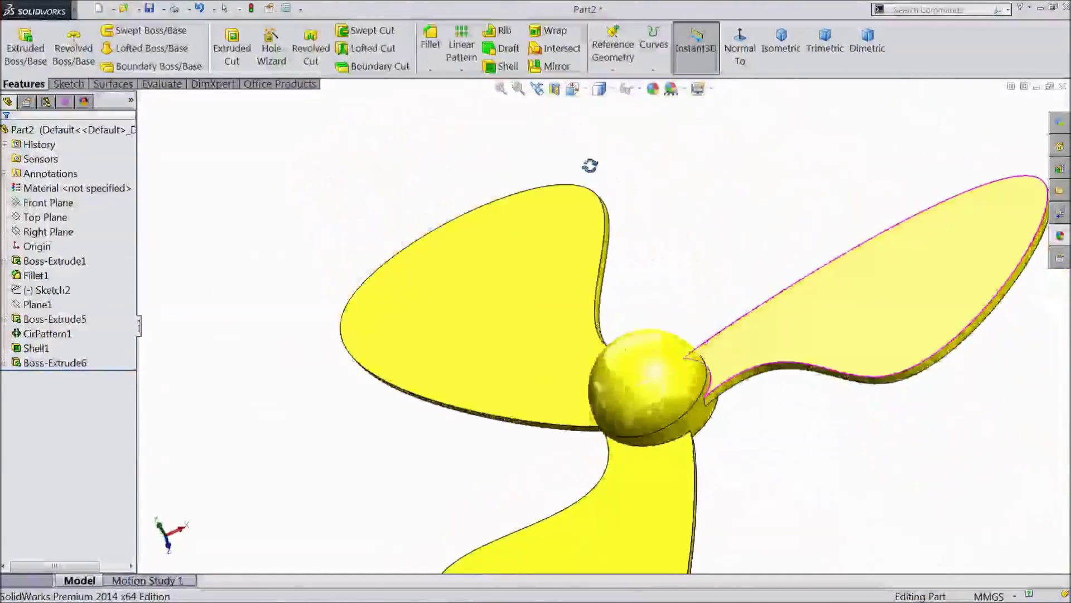
middle_click_drag(686, 289, 648, 261)
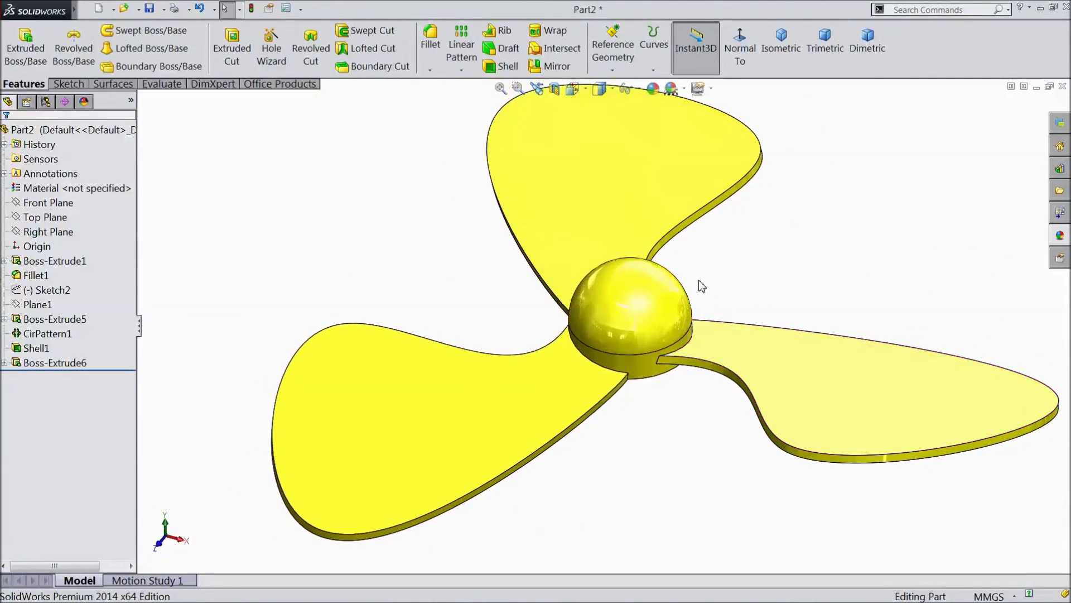
middle_click_drag(722, 270, 698, 277)
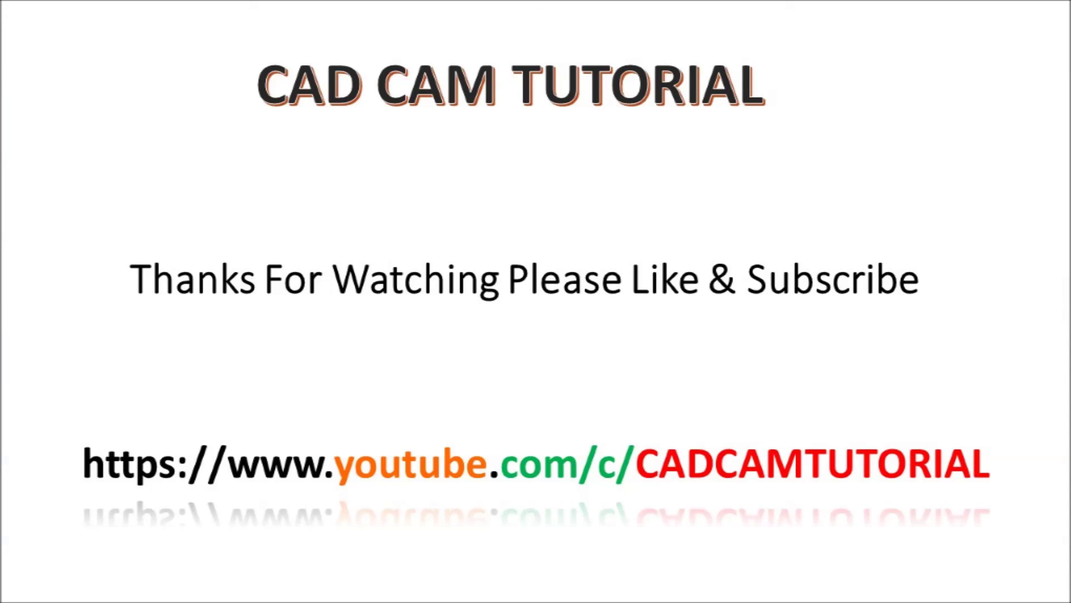